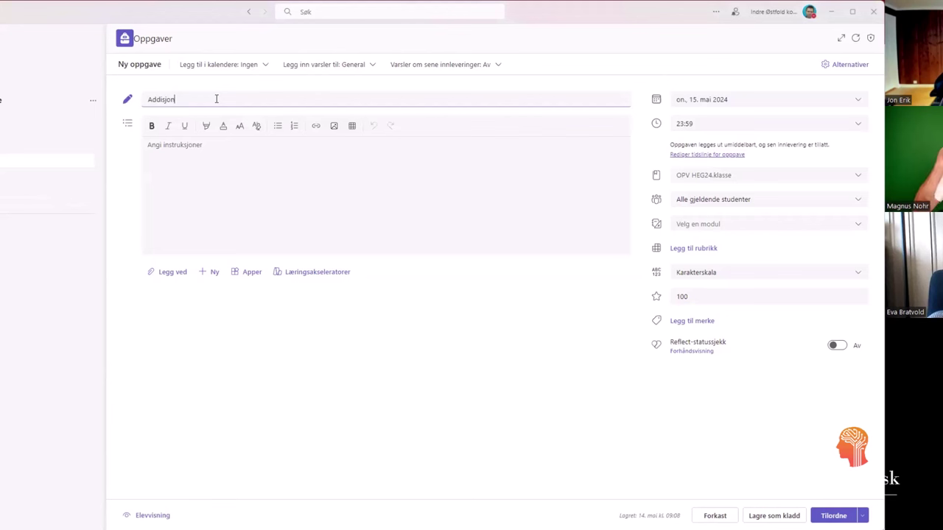
- Enter the instructions "Dere skal jobbe med addisjon.", expand them with the AI suggestion "Legg til detaljer", and keep the generated text
click(207, 147)
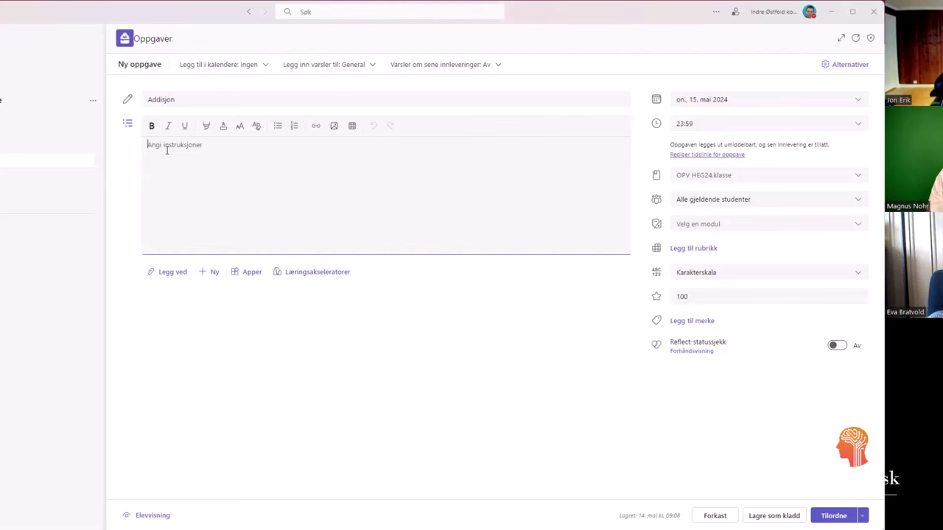
text(Dere sk)
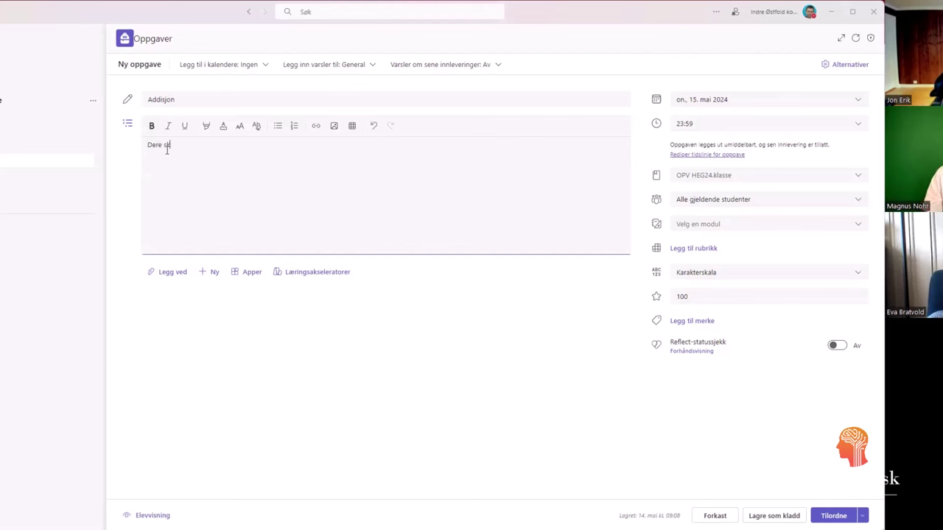
text(al jobbe med addisjon.)
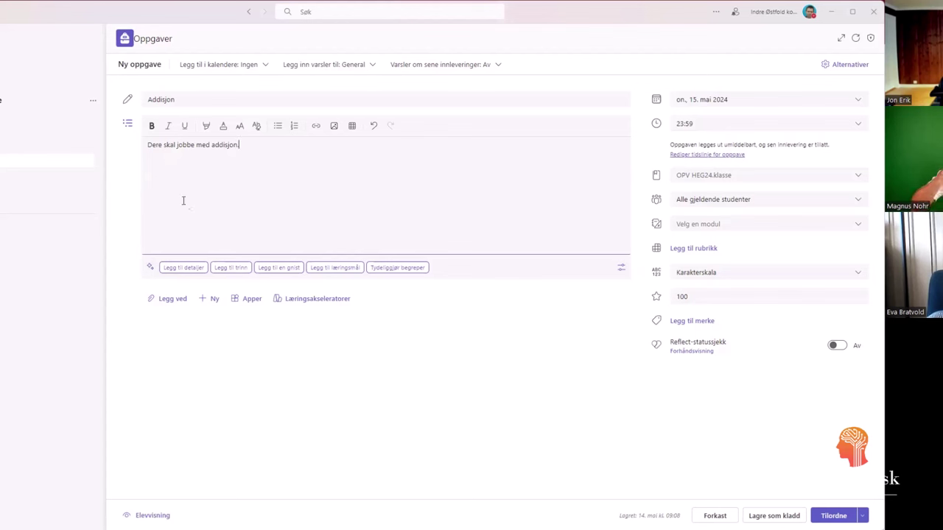
click(185, 268)
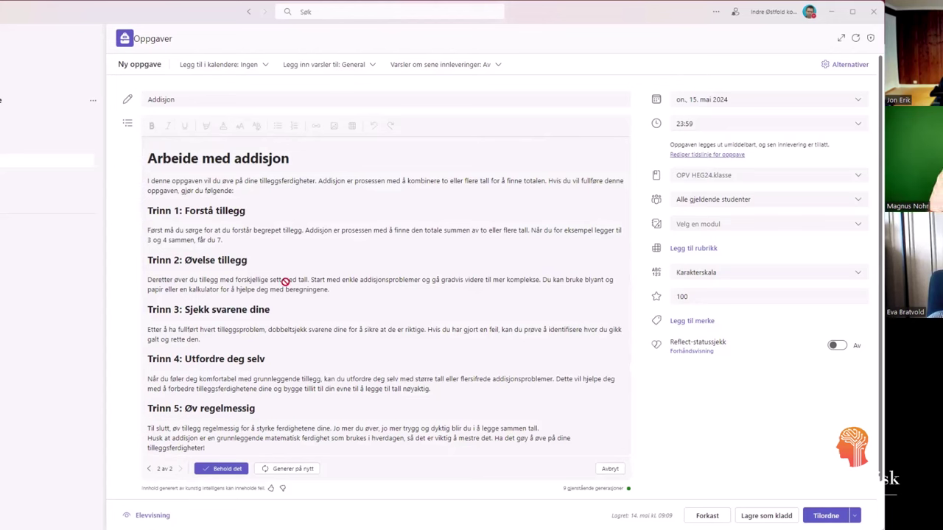
click(227, 469)
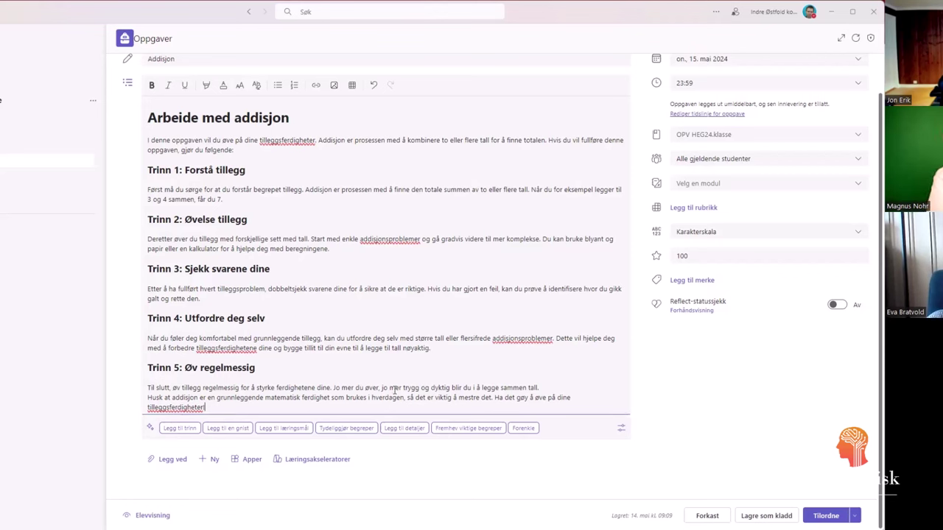
- Rework the instructions with the AI suggestions "Legg til en gnist" and "Forenkle", keeping each generated version
click(238, 429)
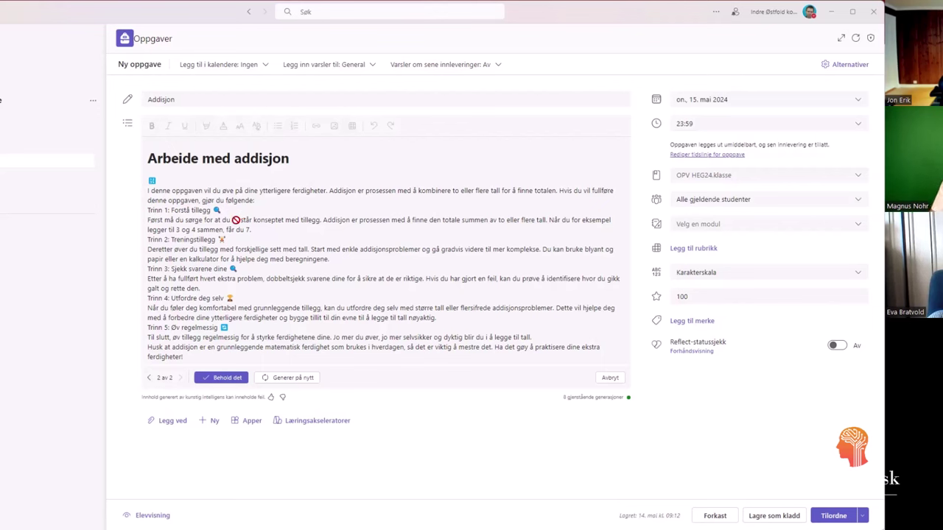
click(235, 377)
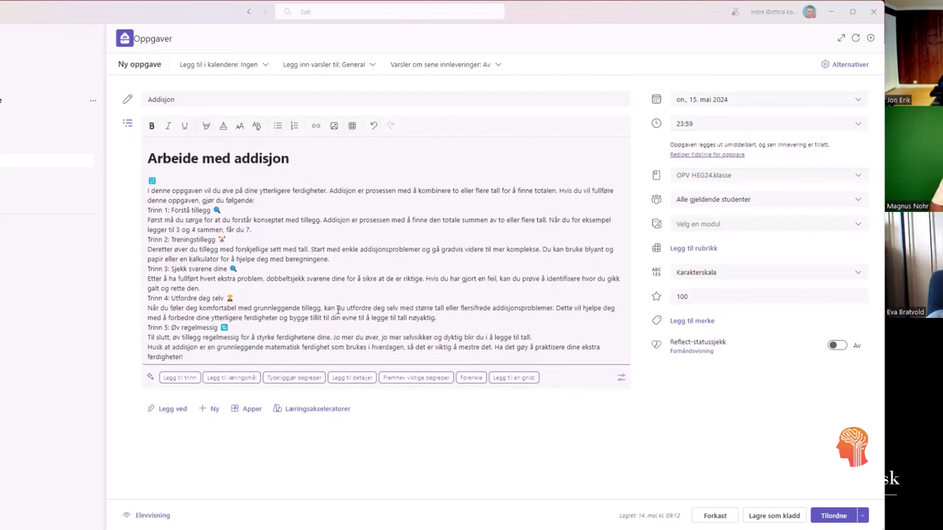
click(471, 378)
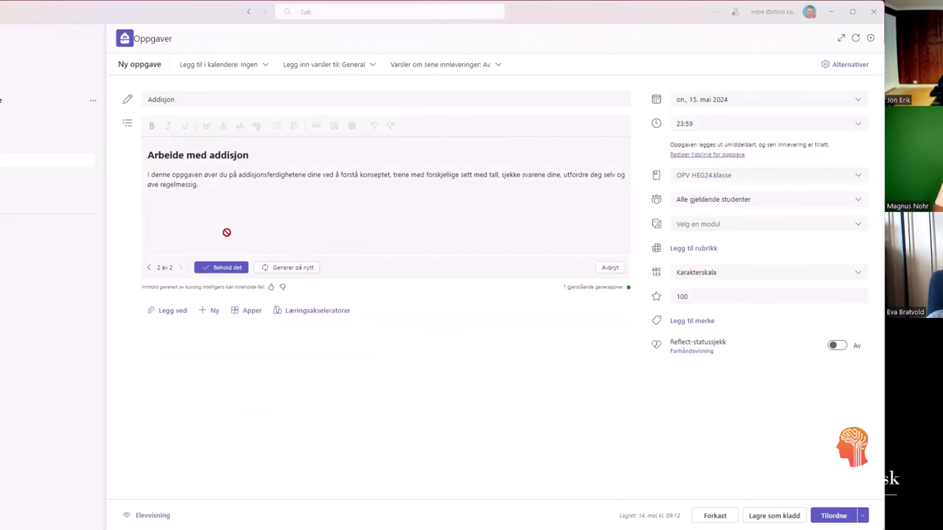
click(219, 267)
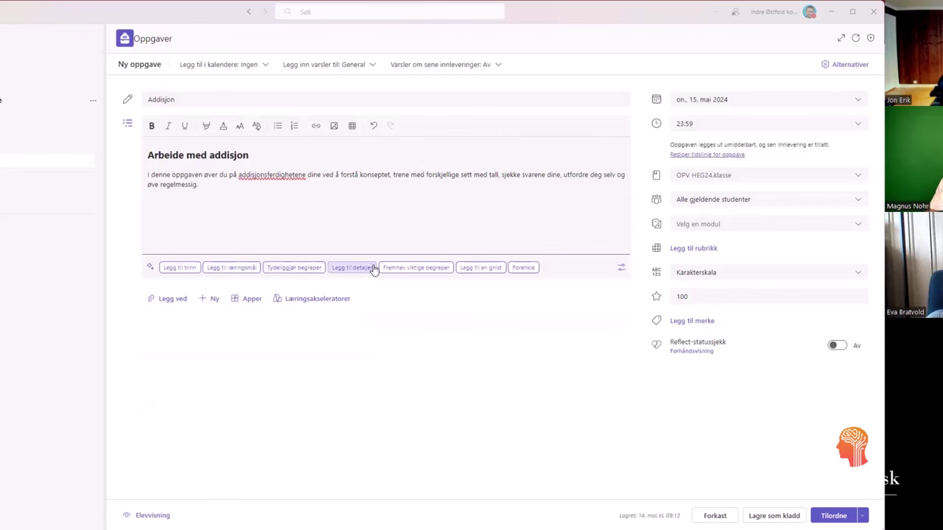
- Generate learning objectives for the simplified instructions with "Legg til læringsmål" and discard the suggestion
click(197, 269)
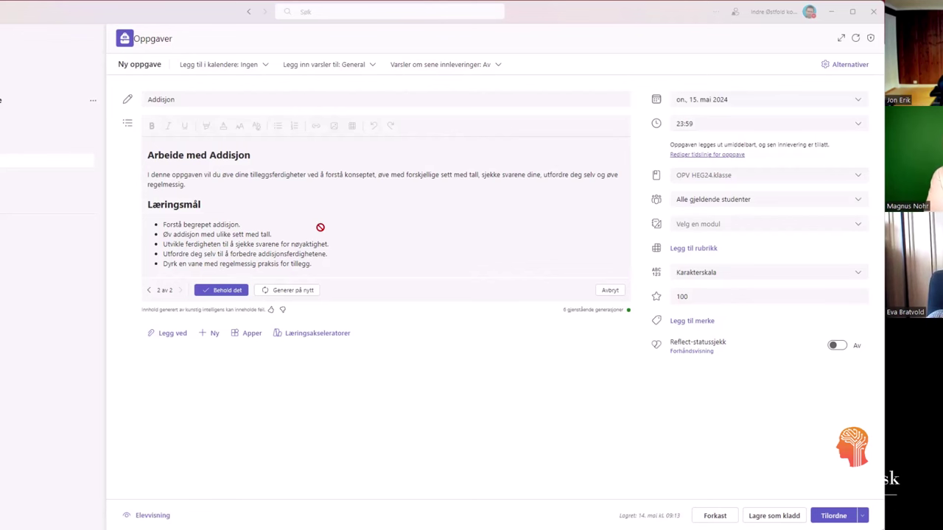
click(611, 292)
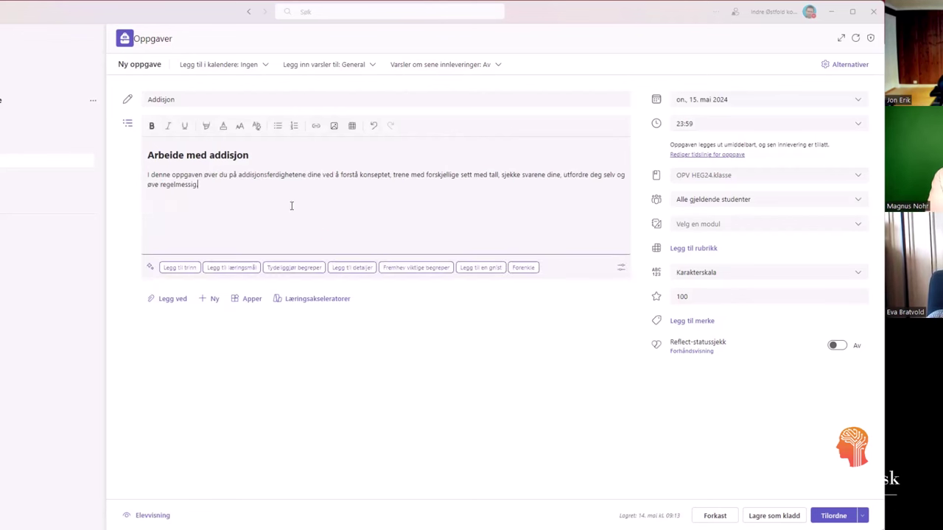
- Replace all the assignment instructions with "Denne uken skal vi jobbe med addisjon av to tosifrede tall."
drag(199, 185, 144, 155)
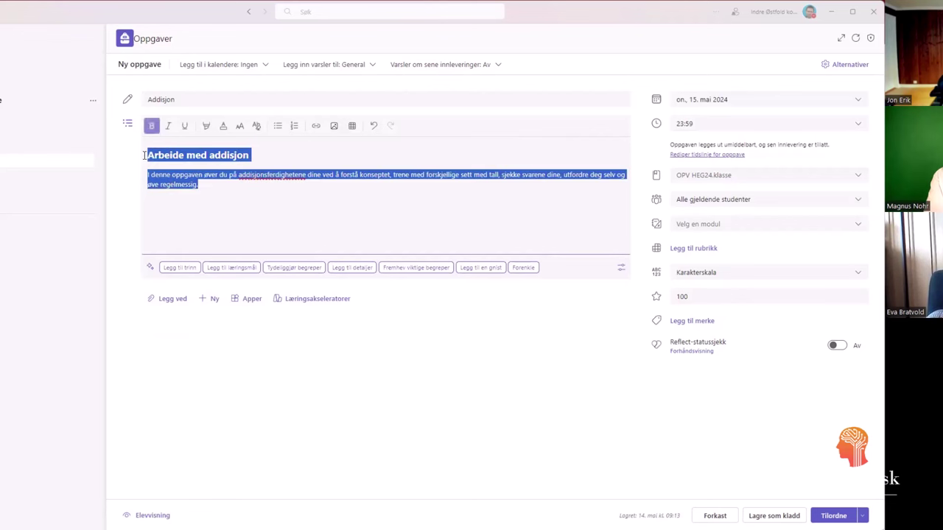
text(Denne uken sk)
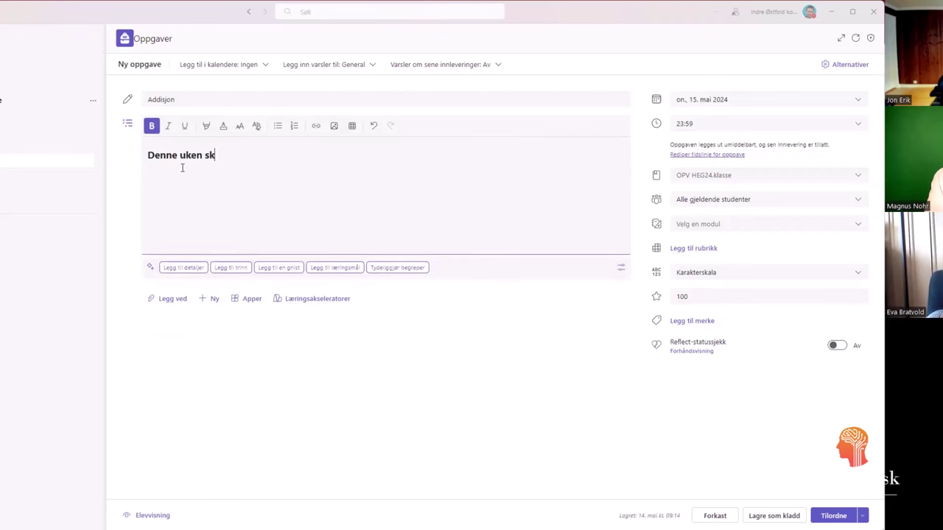
text(al vi jobbe med addis)
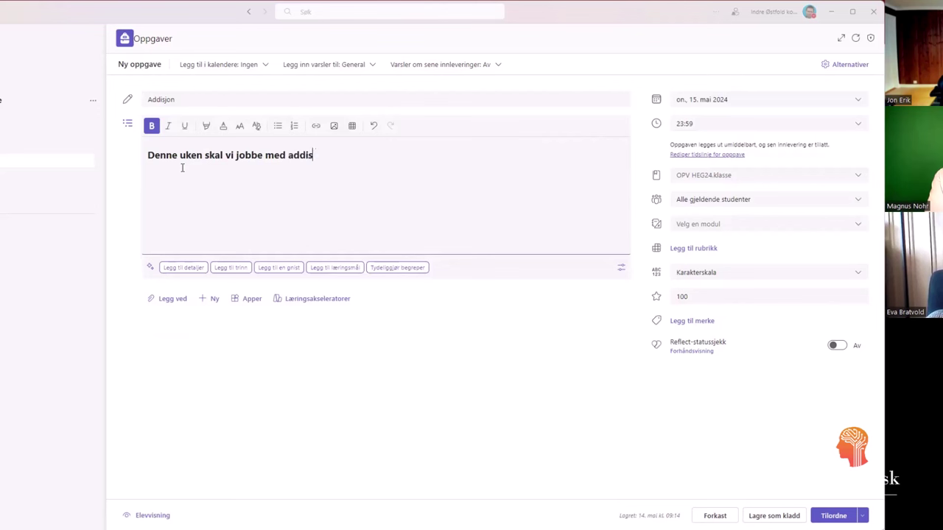
text(jon av to tosifrede t)
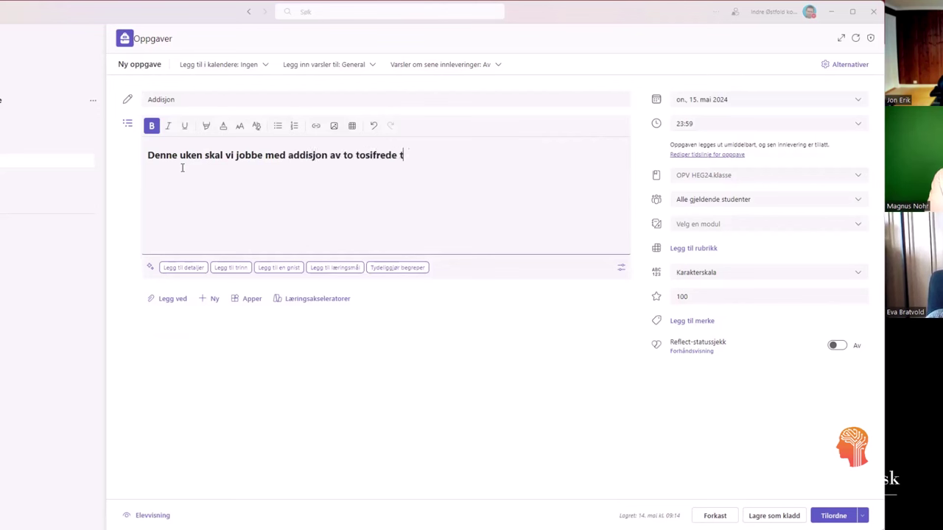
text(all.)
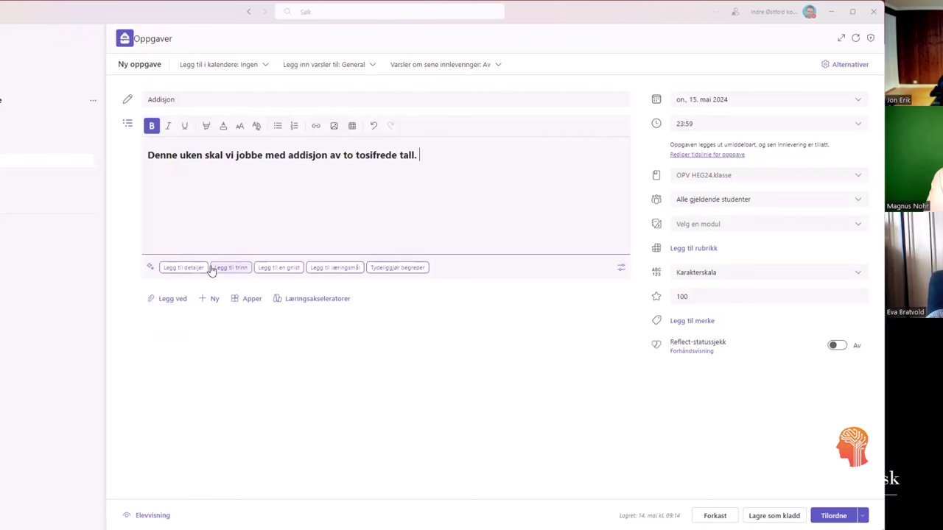
- Add AI-generated learning objectives to the new instructions with "Legg til læringsmål" and keep the result
click(336, 271)
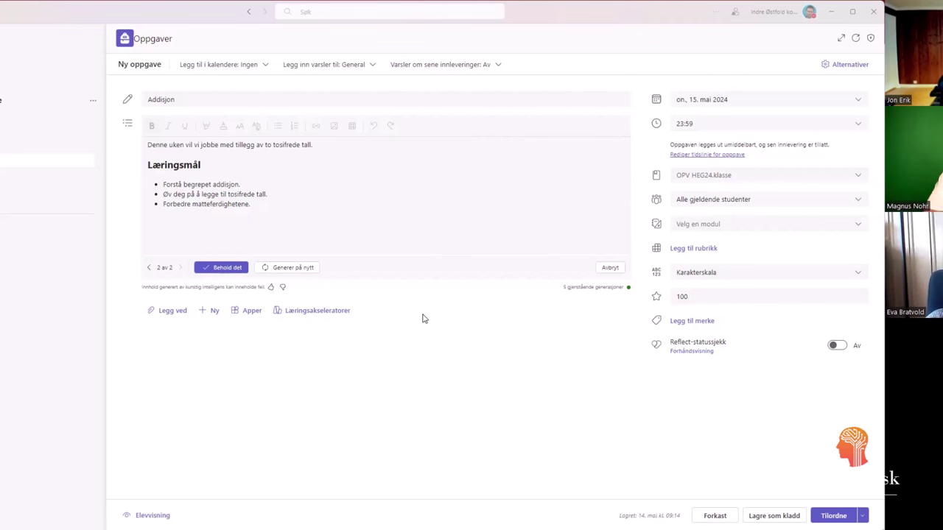
click(241, 273)
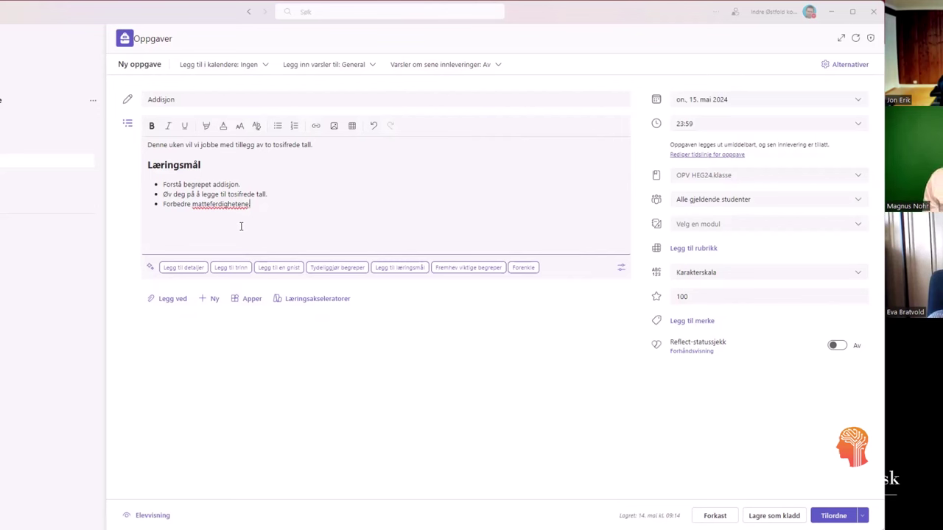
text(.)
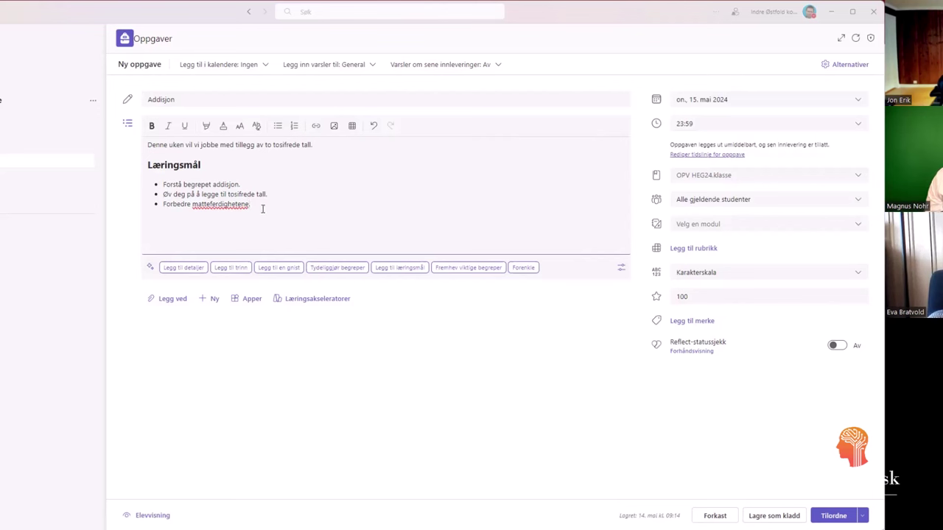
text(.)
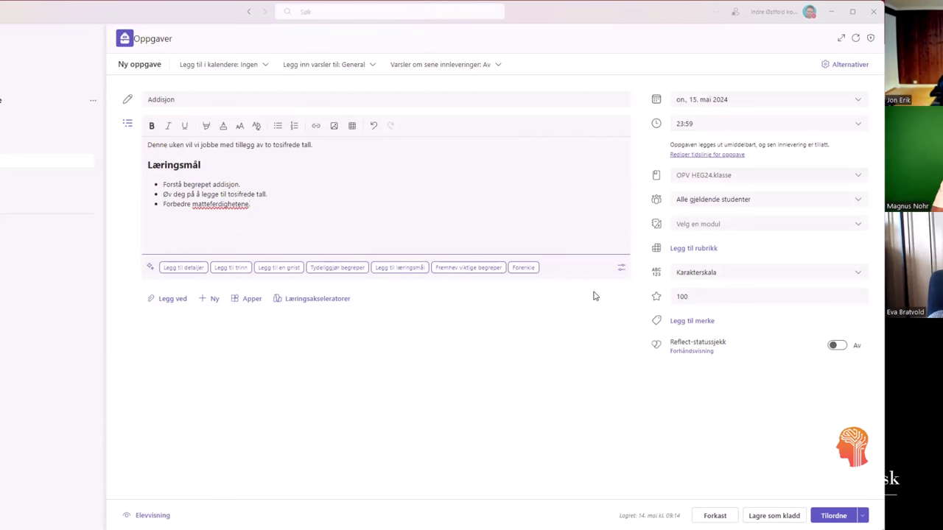
- Start an AI-generated rubric for the assignment and title it "Addisjon med to tosifrede tall"
click(686, 254)
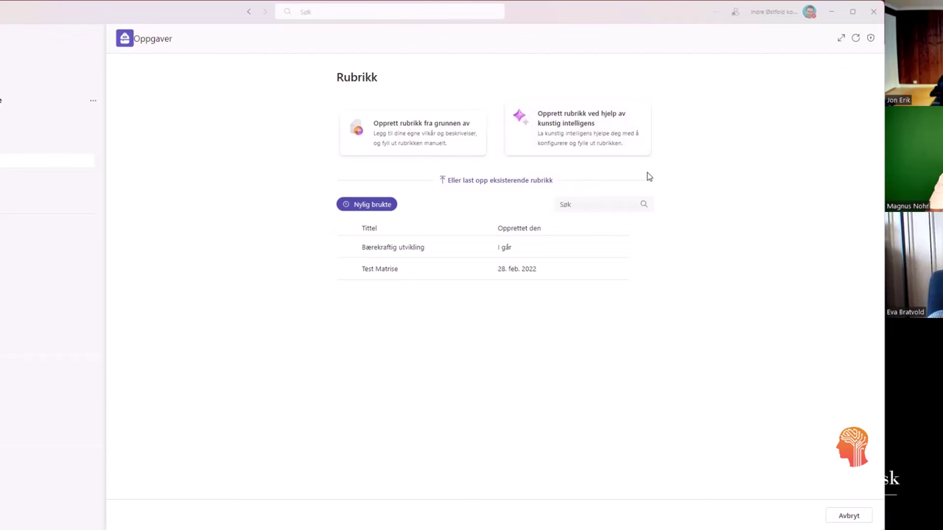
click(573, 141)
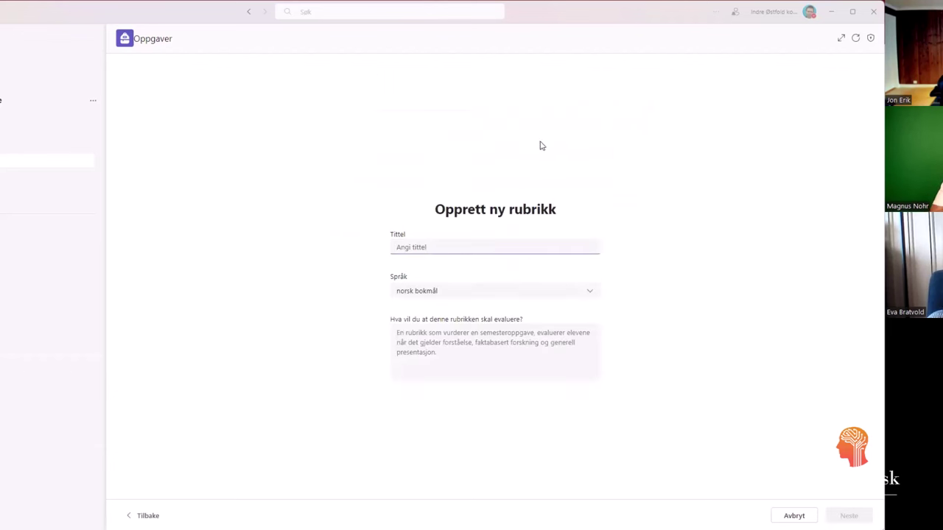
text(Addisjon med to tosifrede tall)
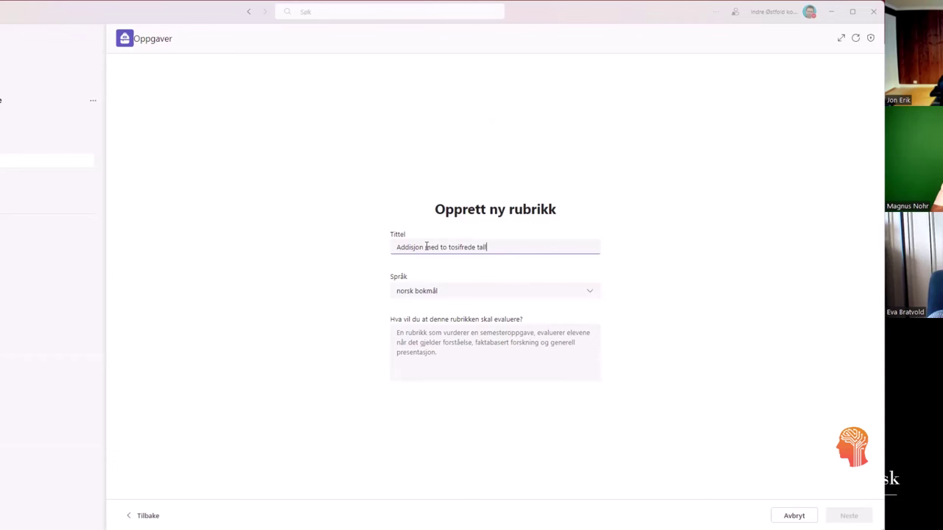
- Describe what the rubric evaluates as "Forståelse av addisjon, forstå mengder, riktig svar, strukturert oppsett, løsningsstrategier" and continue to the grade and criteria settings
click(433, 343)
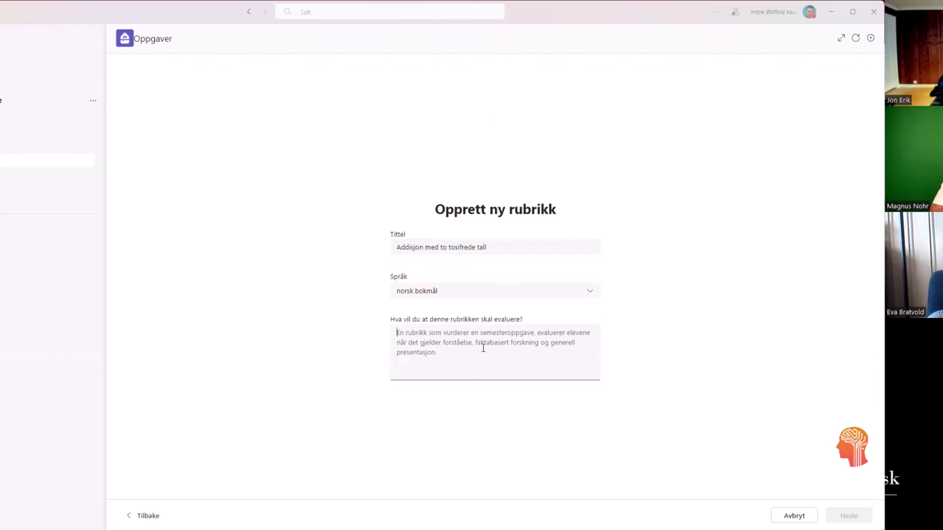
text(F)
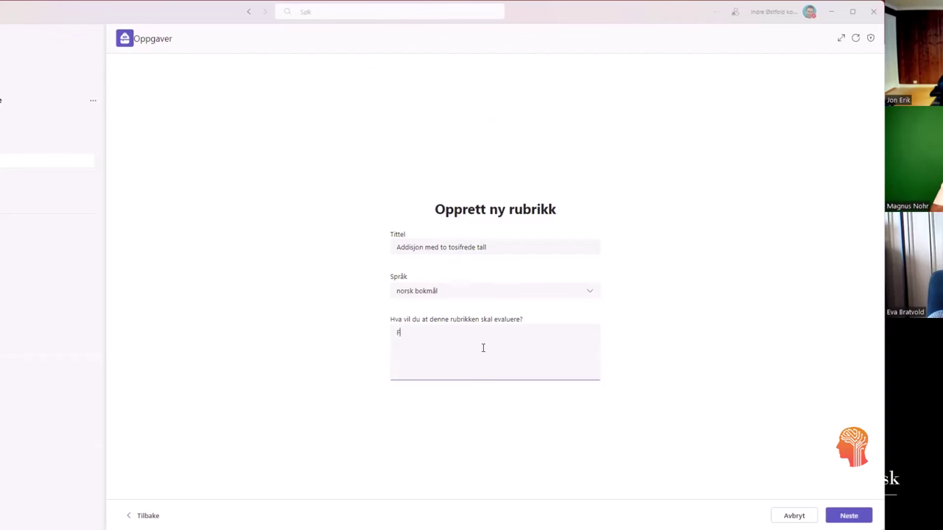
text(orståelse)
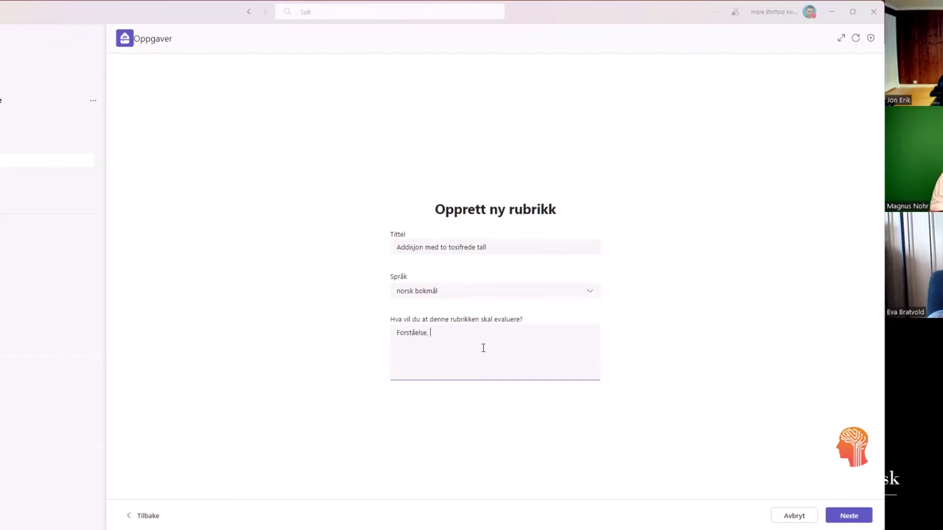
text(,)
key(BackSpace)
key(BackSpace)
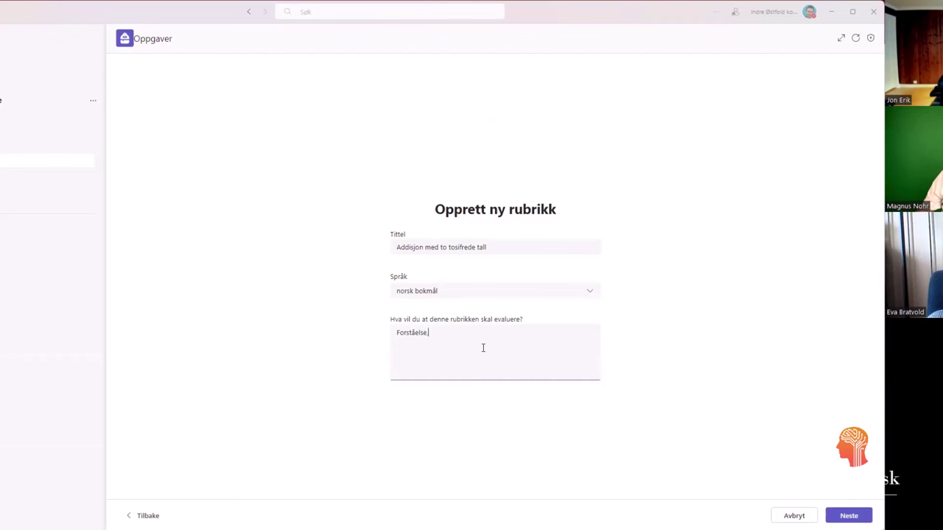
text(av ad)
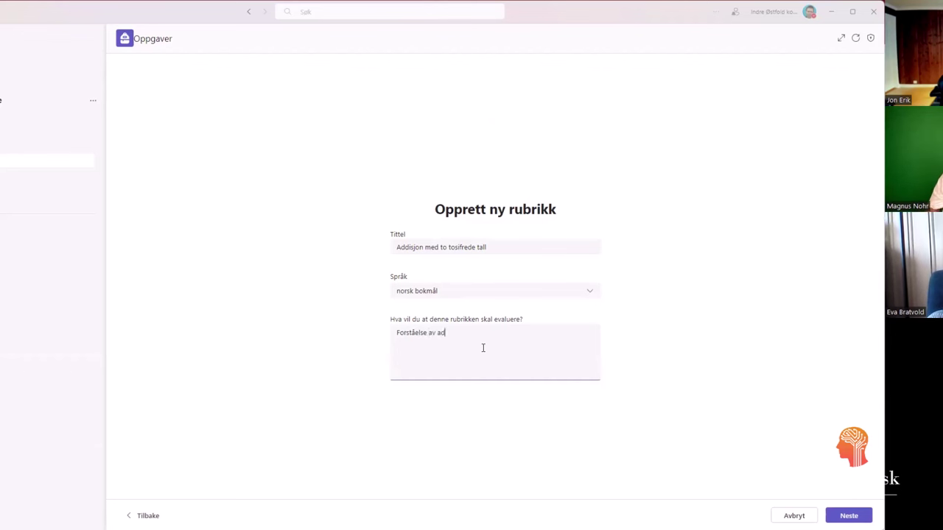
text(disjon, )
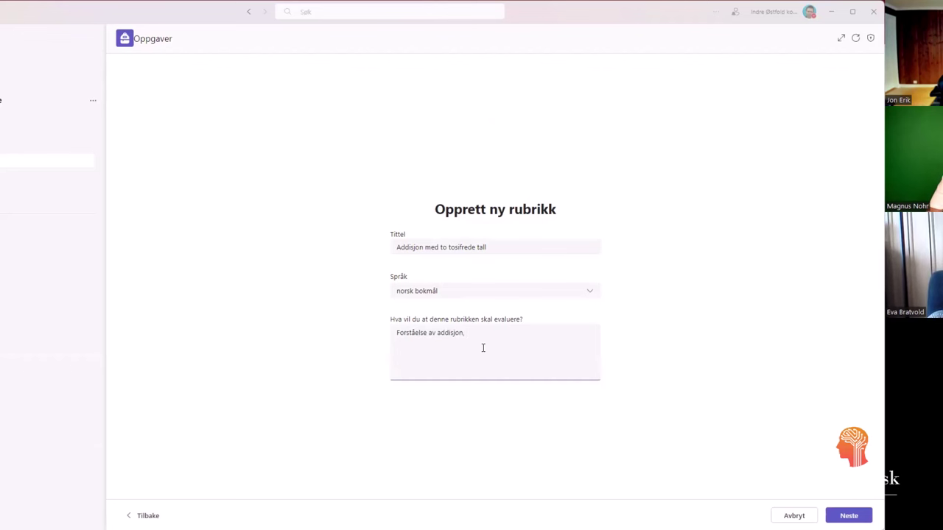
text(forstå mengder)
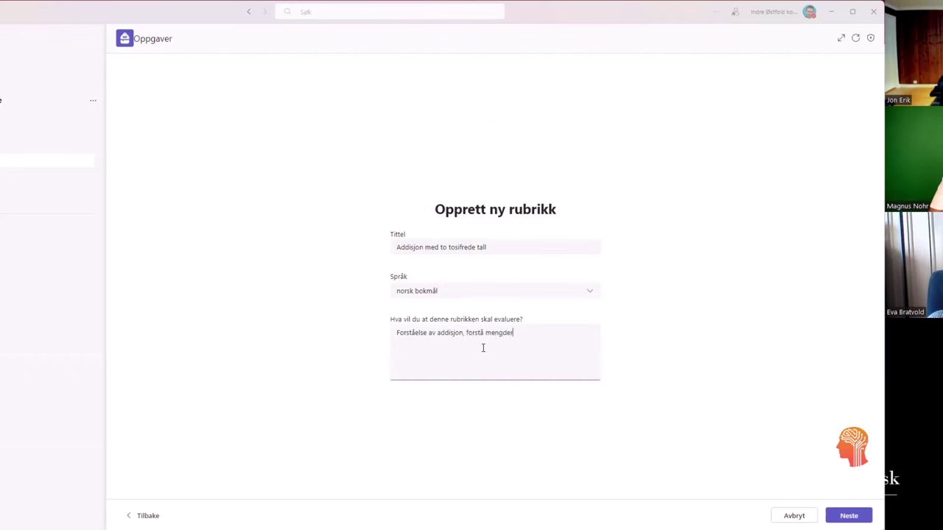
text(,)
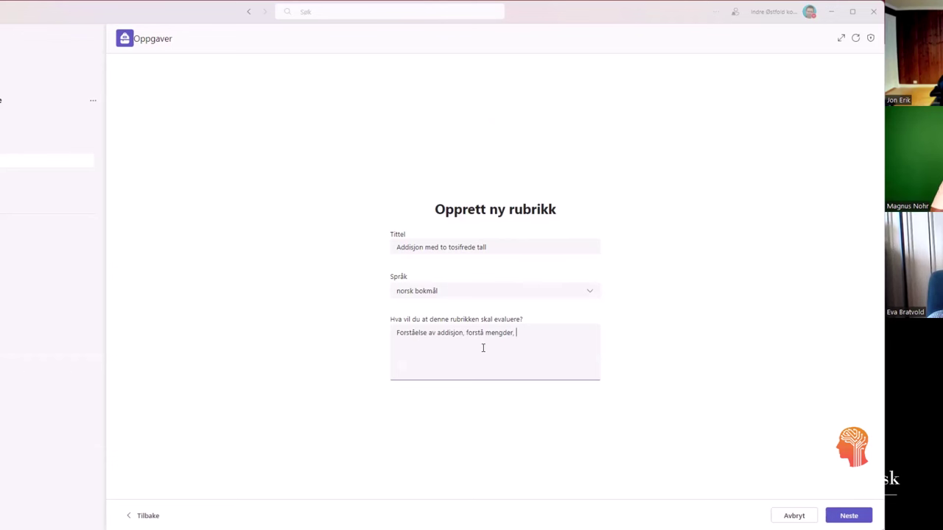
text(riktig svar)
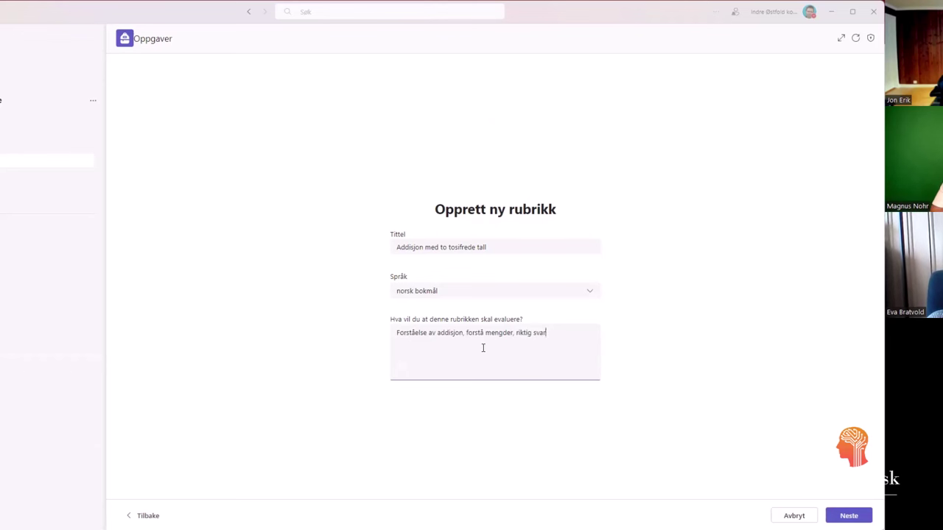
text(, strukturert o)
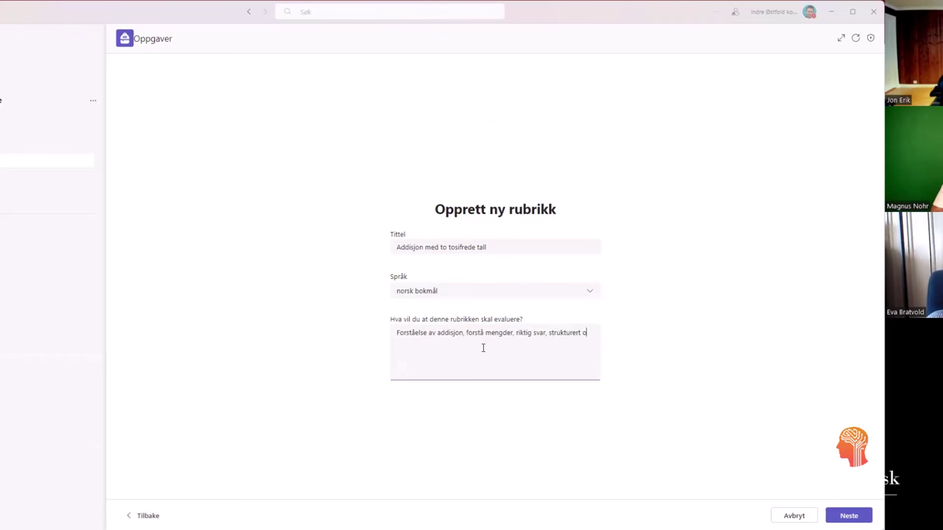
text(ppsett.)
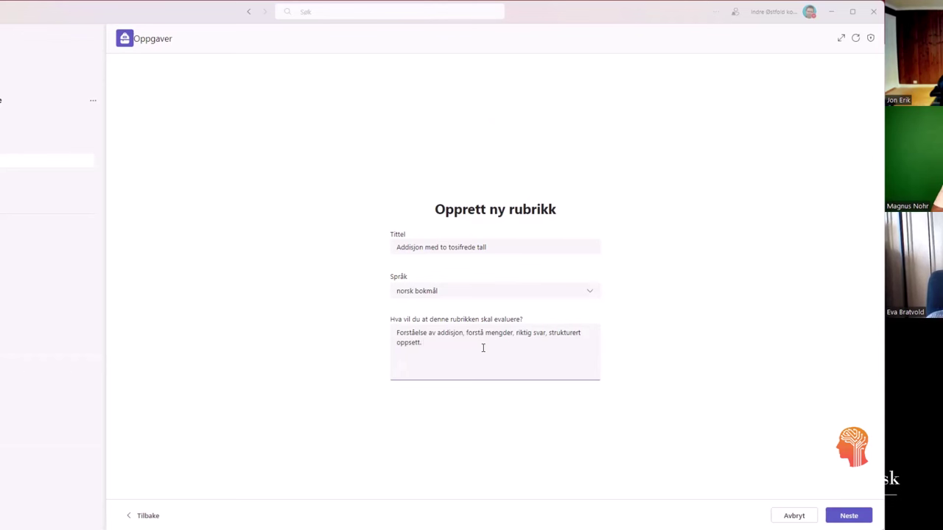
key(BackSpace)
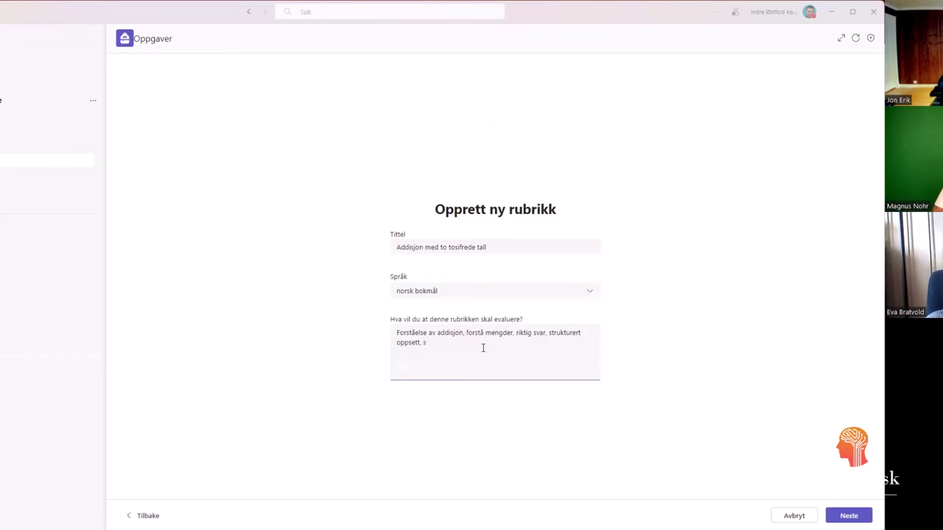
text(løsnings)
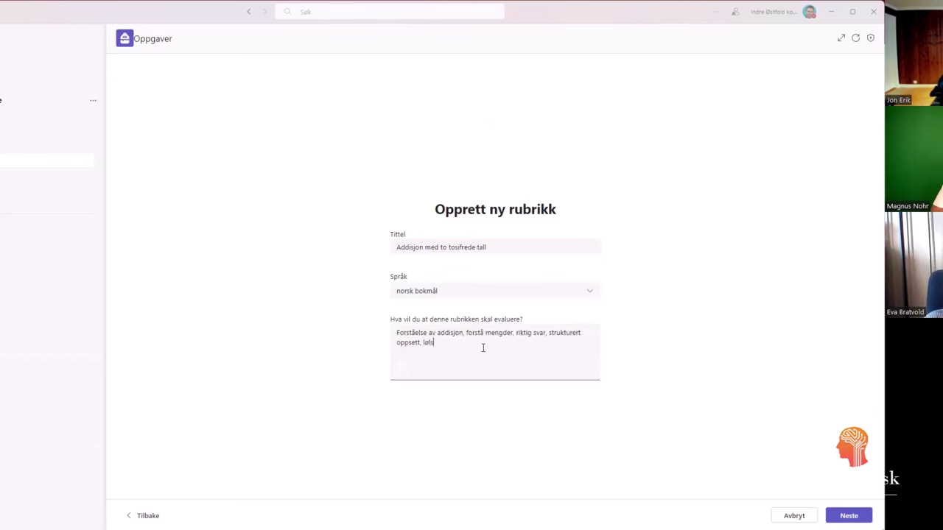
text(strategier)
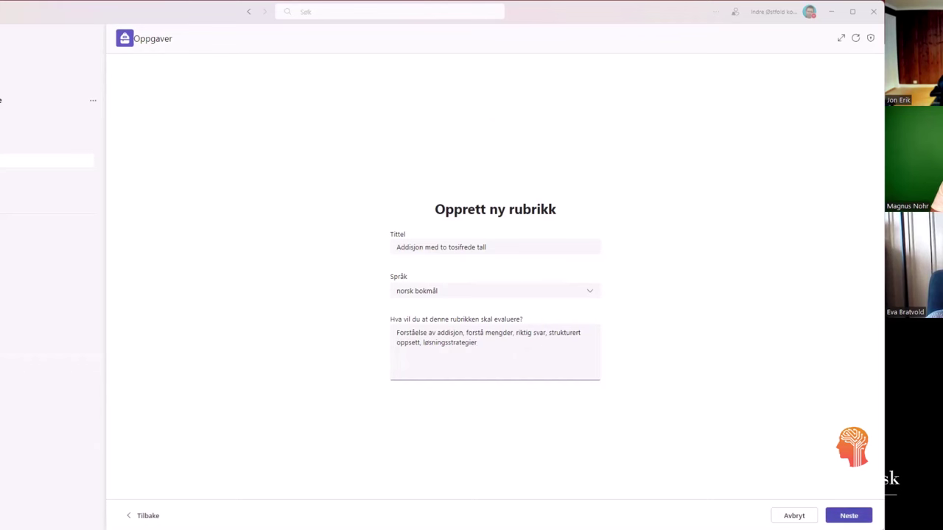
click(849, 516)
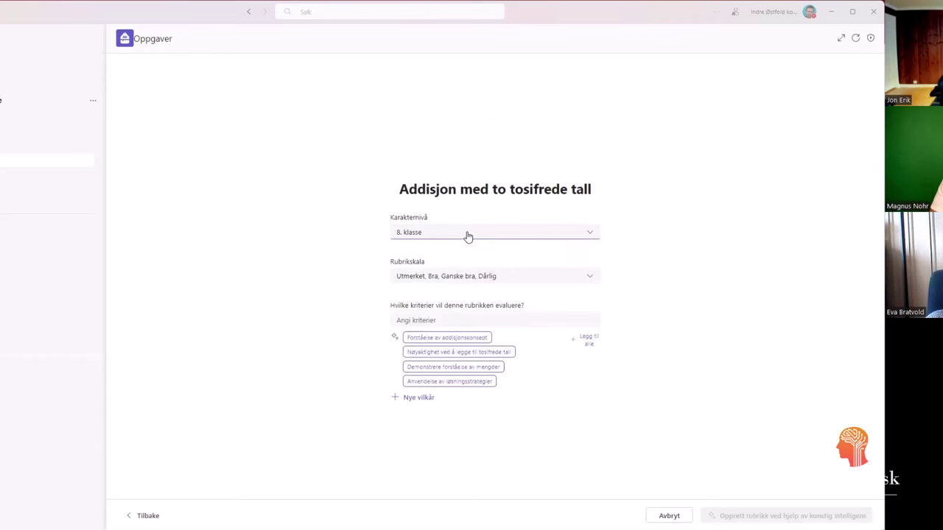
- Set the rubric's grade level to 5. klasse and customize its scale by renaming the lowest level "Mindre bra"
click(451, 235)
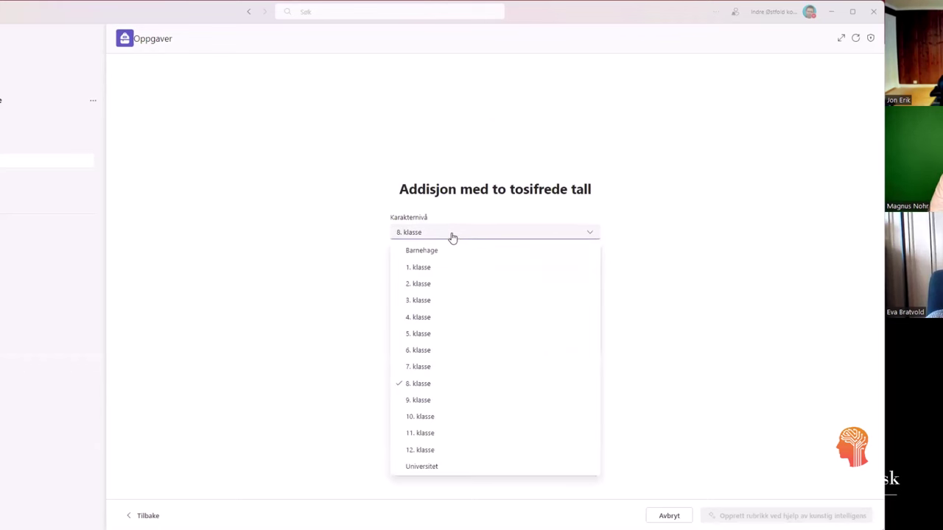
click(440, 336)
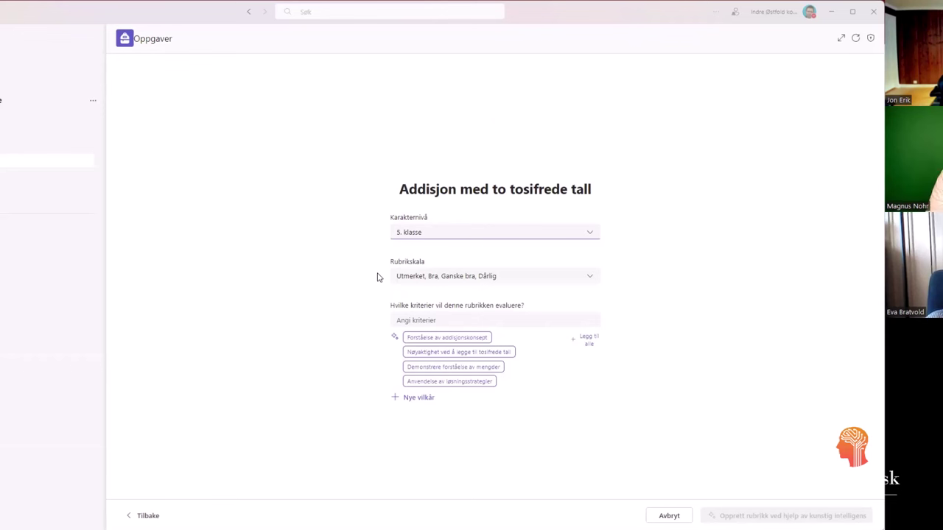
click(445, 280)
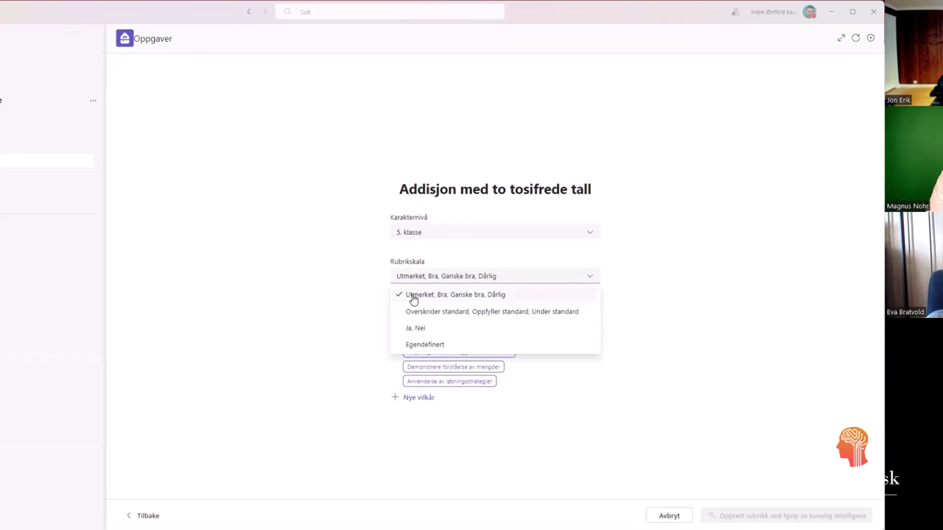
click(434, 345)
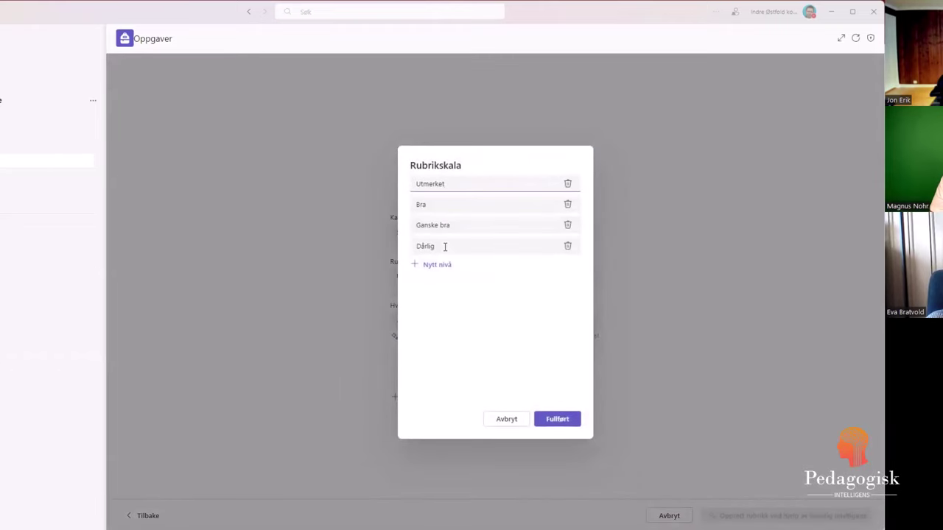
click(444, 247)
double_click(444, 247)
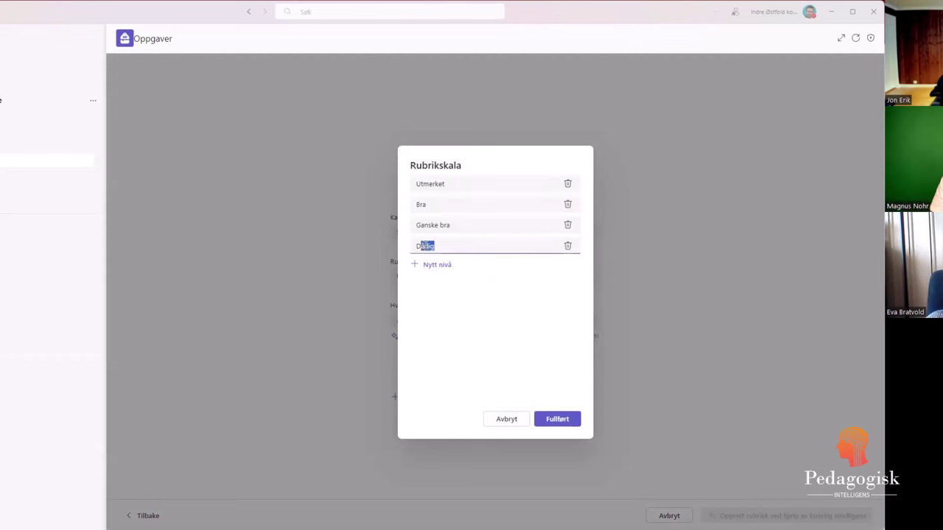
text(Mindre bra)
click(560, 420)
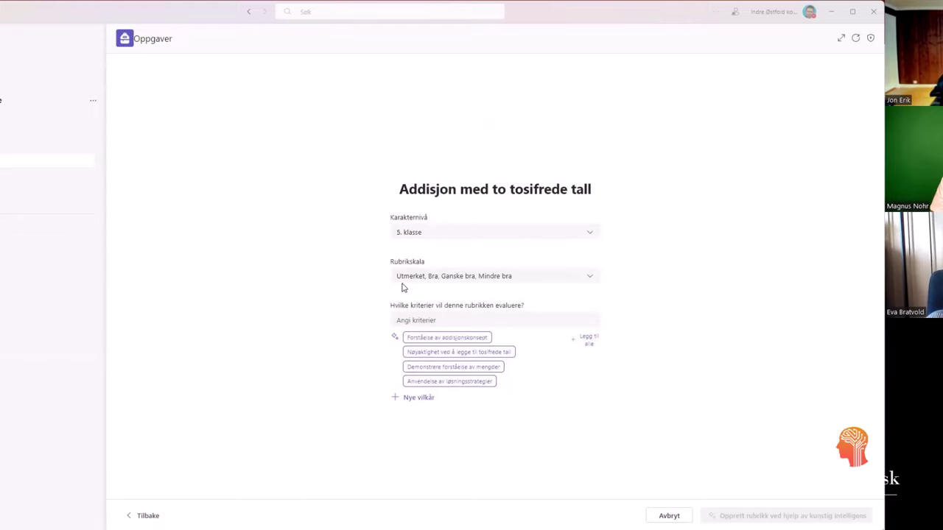
- Add the four suggested criteria on addition concept, accuracy, quantities and solution strategies, and generate the rubric with AI
click(439, 343)
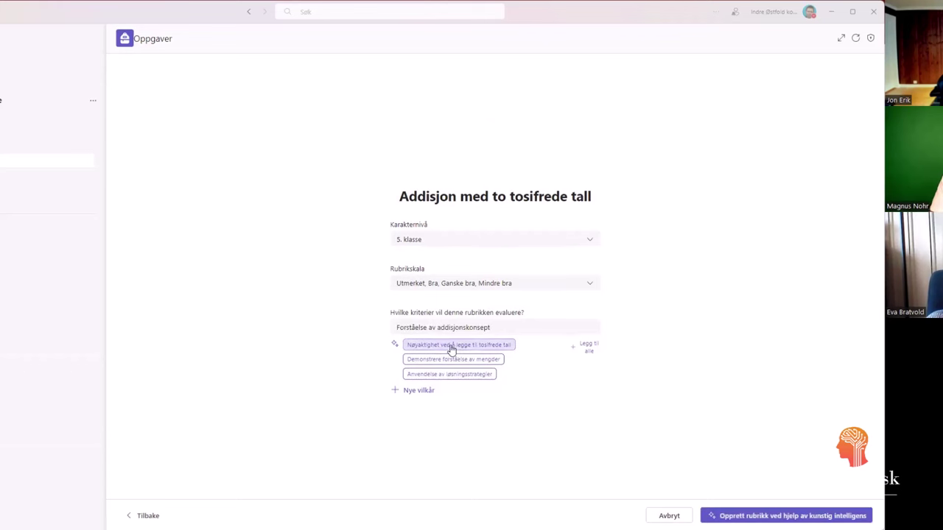
click(452, 347)
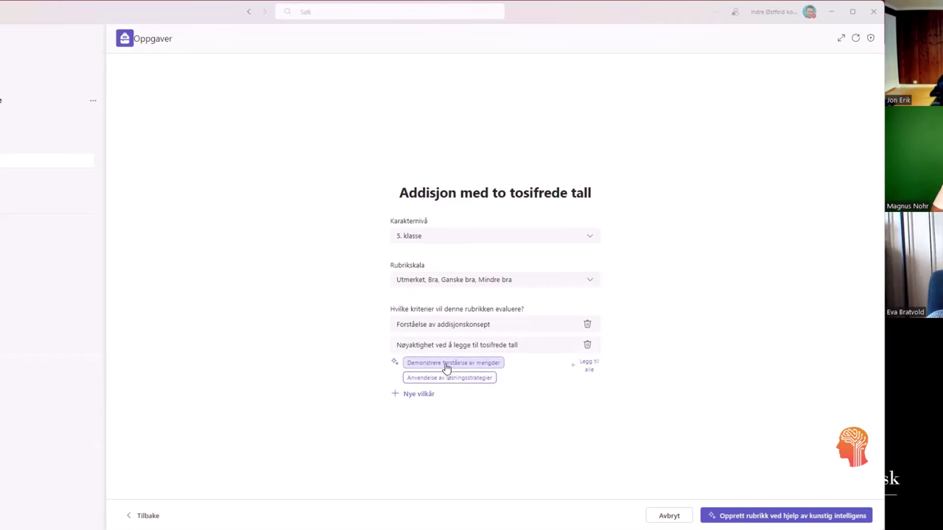
click(447, 363)
click(465, 378)
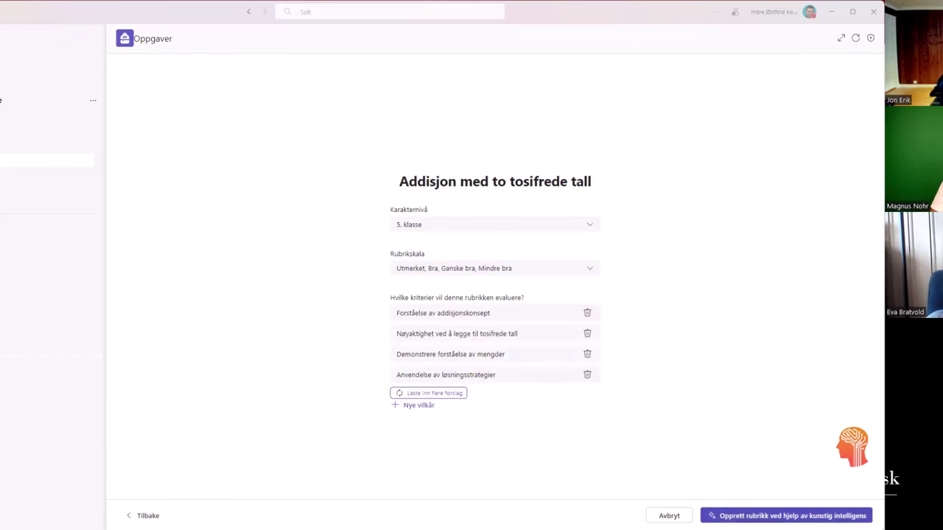
click(786, 516)
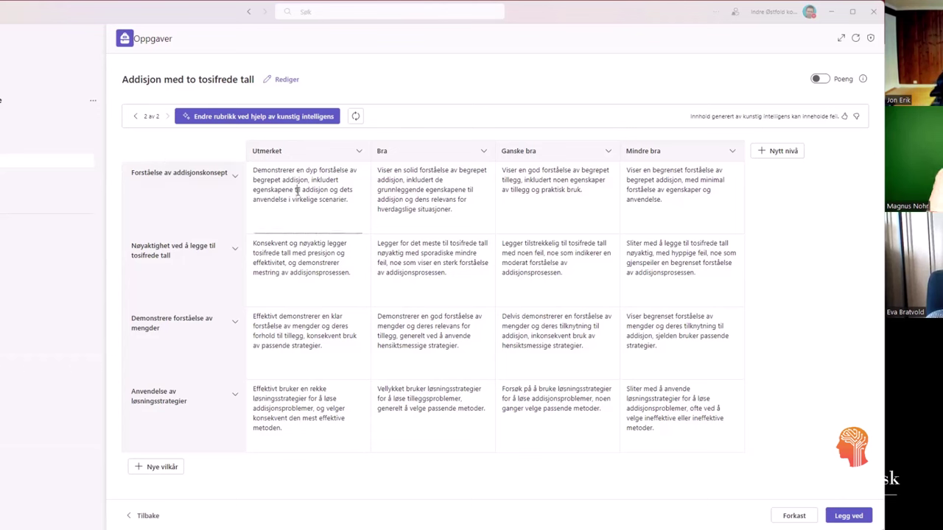
- Review the generated rubric's descriptions and compare its previous version with the current one
click(410, 253)
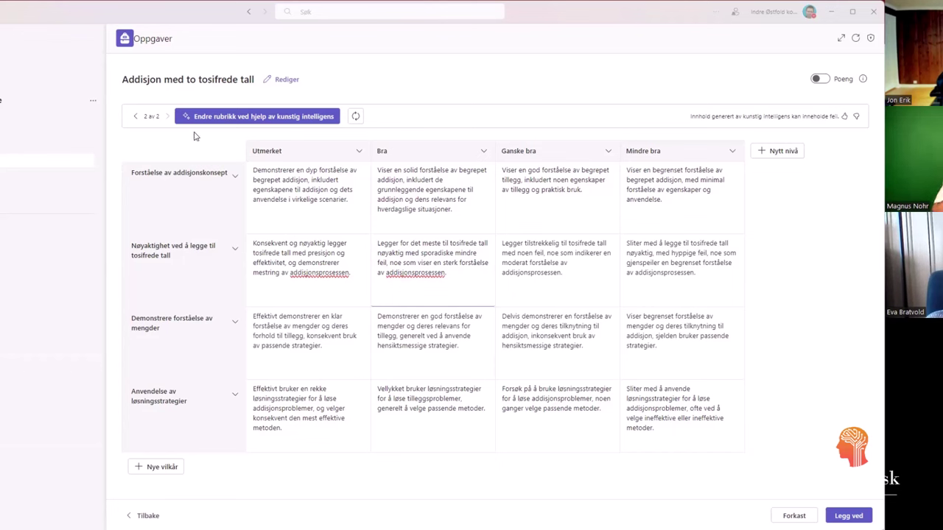
click(136, 116)
click(167, 116)
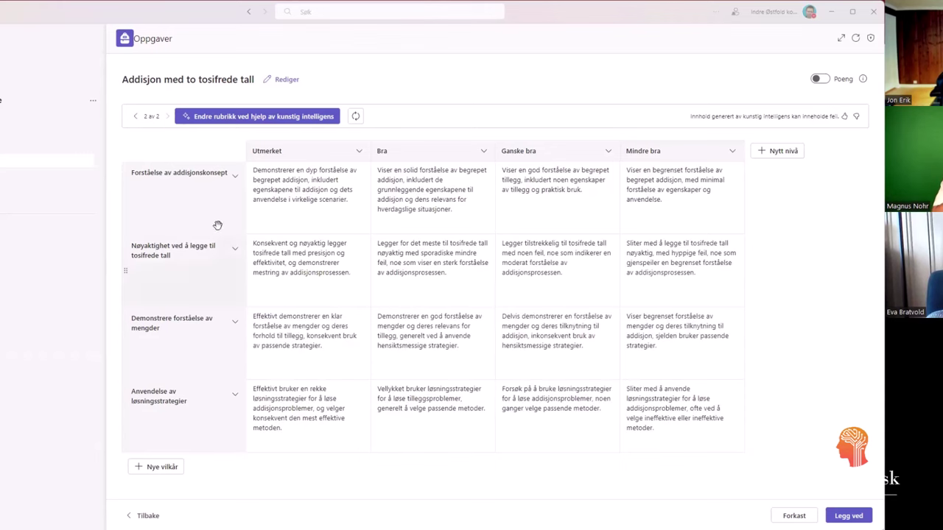
- Return to the rubric settings, regenerate the rubric for 3. klasse with the same criteria, and discard it
click(169, 515)
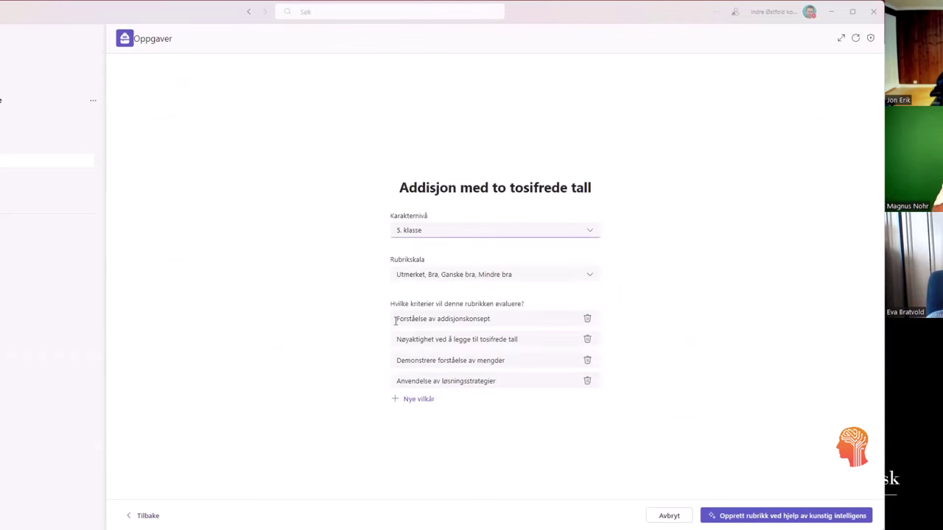
click(454, 235)
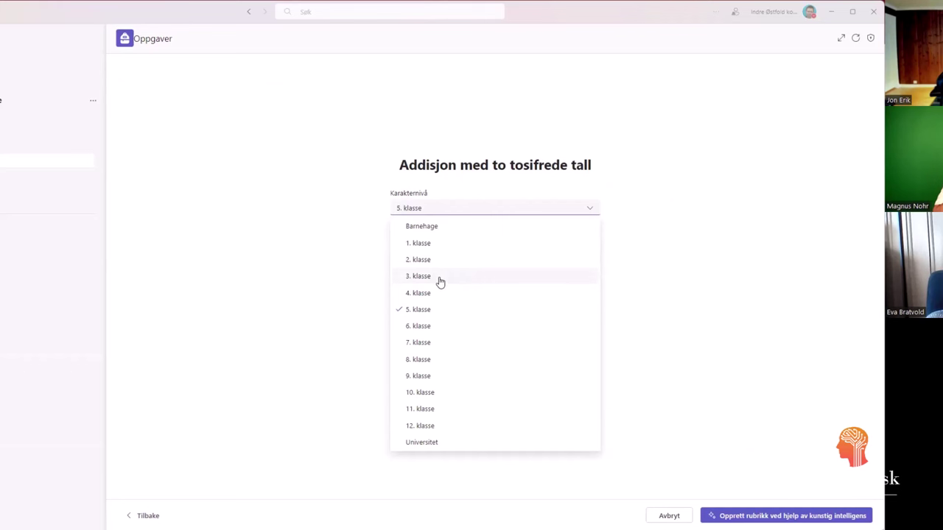
click(437, 277)
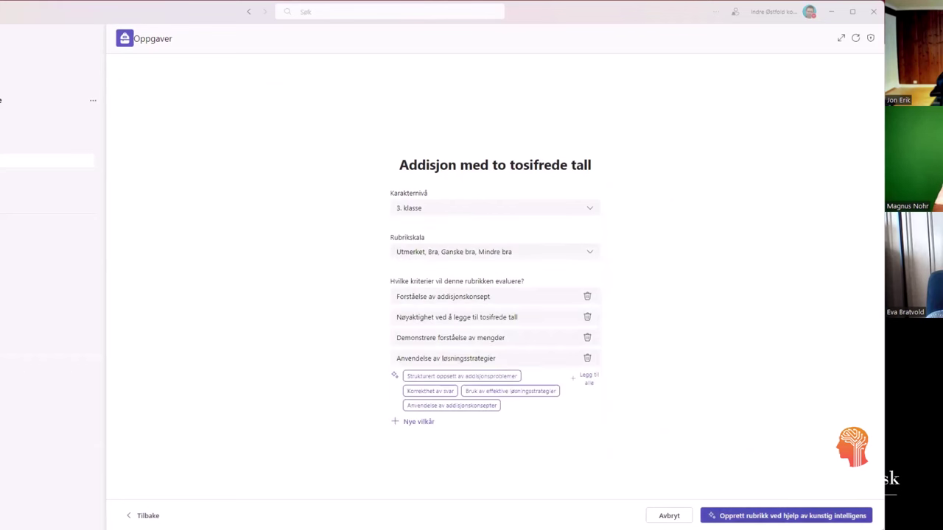
click(786, 516)
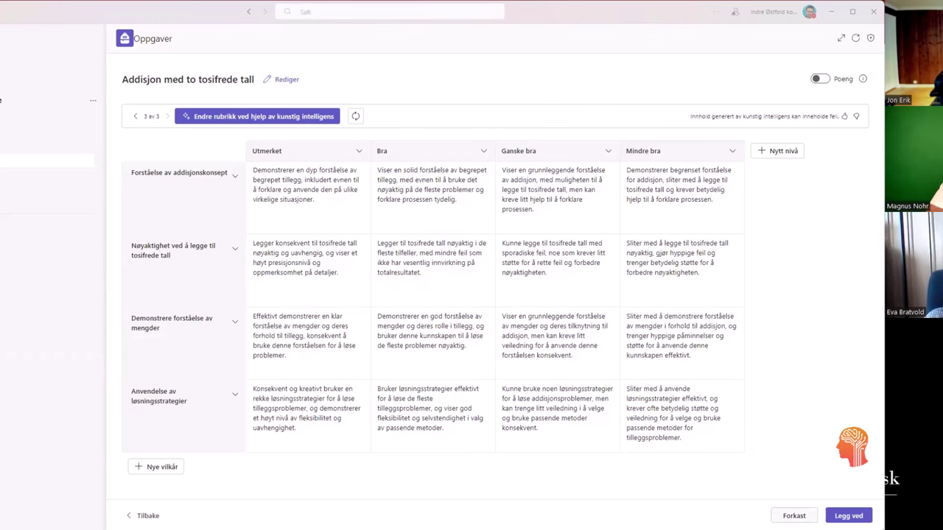
click(794, 516)
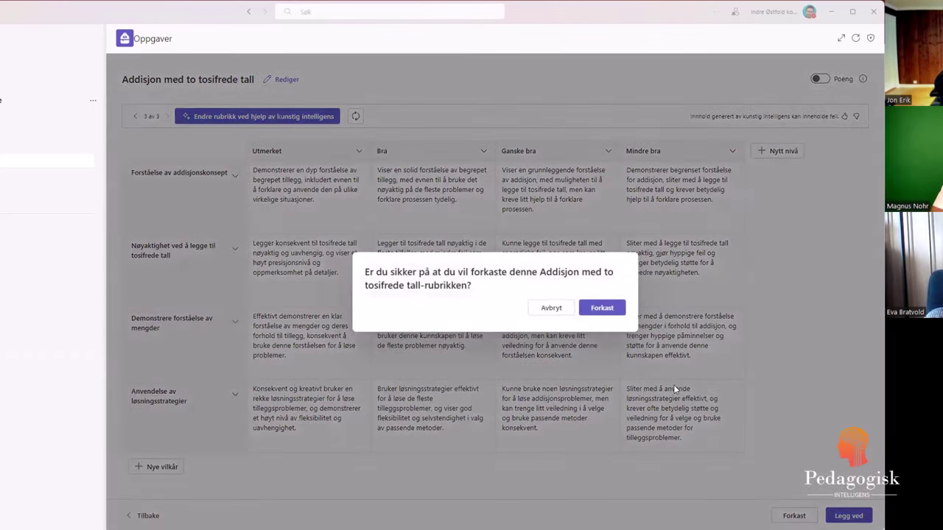
click(602, 308)
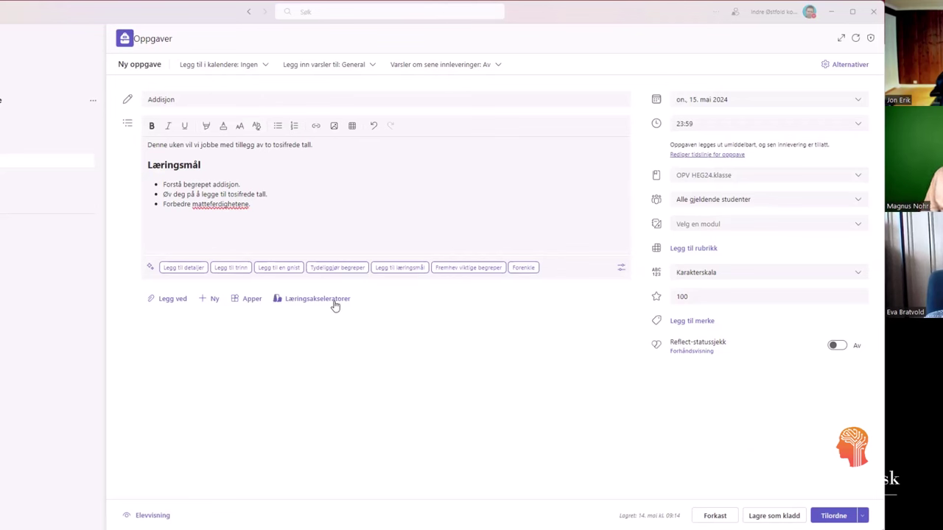
- Add a Lesefremdrift activity to the assignment and configure an AI-generated reading passage with topic Jorda and age 6
click(308, 301)
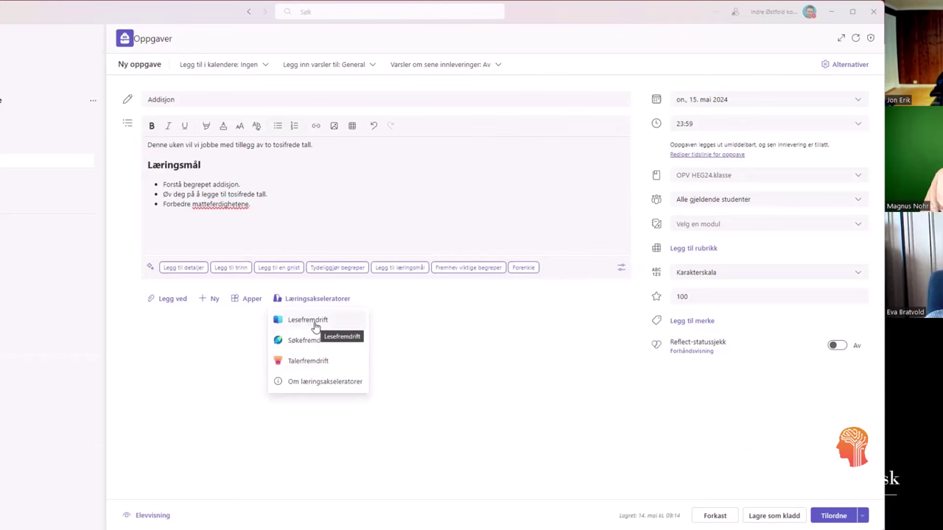
click(315, 326)
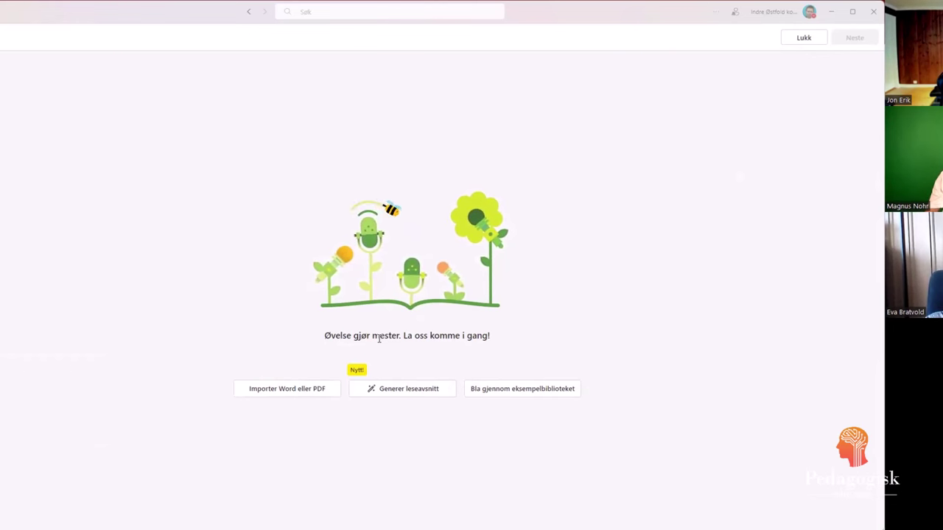
click(392, 394)
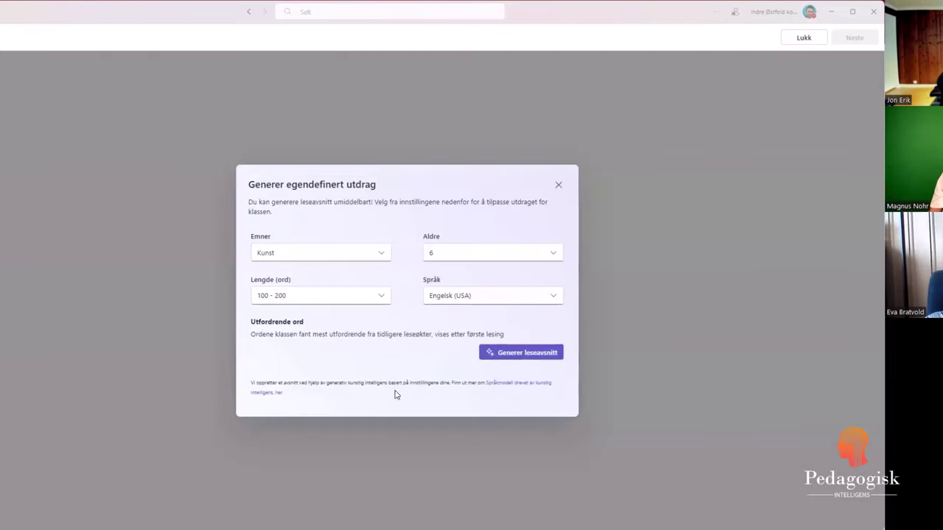
click(306, 255)
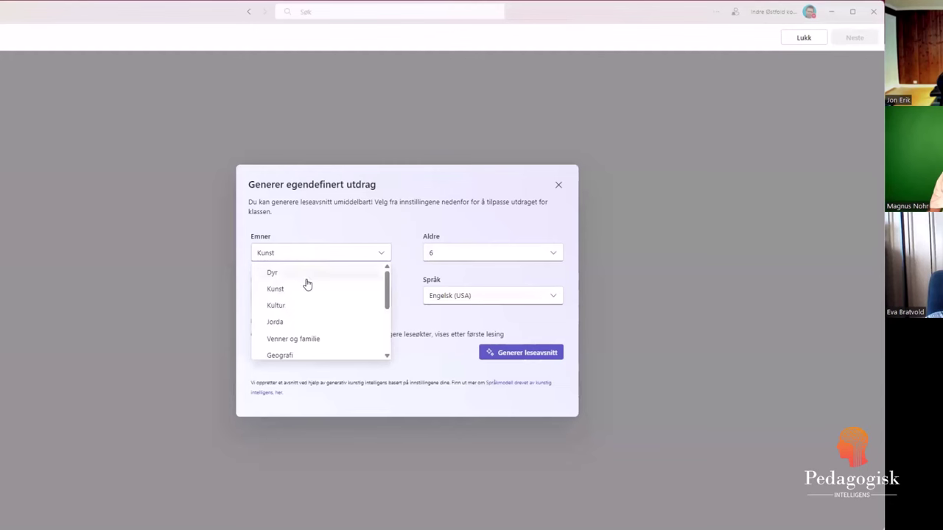
scroll(308, 288, down, 1)
click(297, 284)
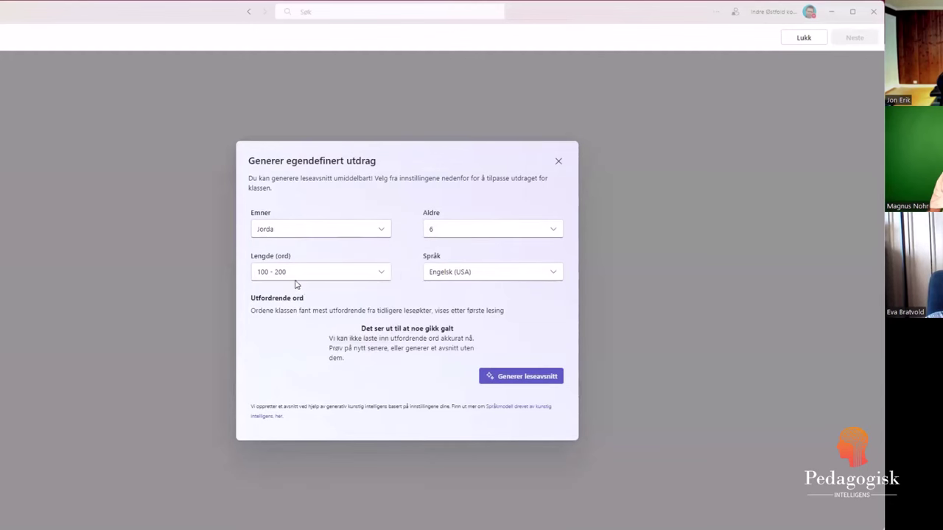
click(450, 229)
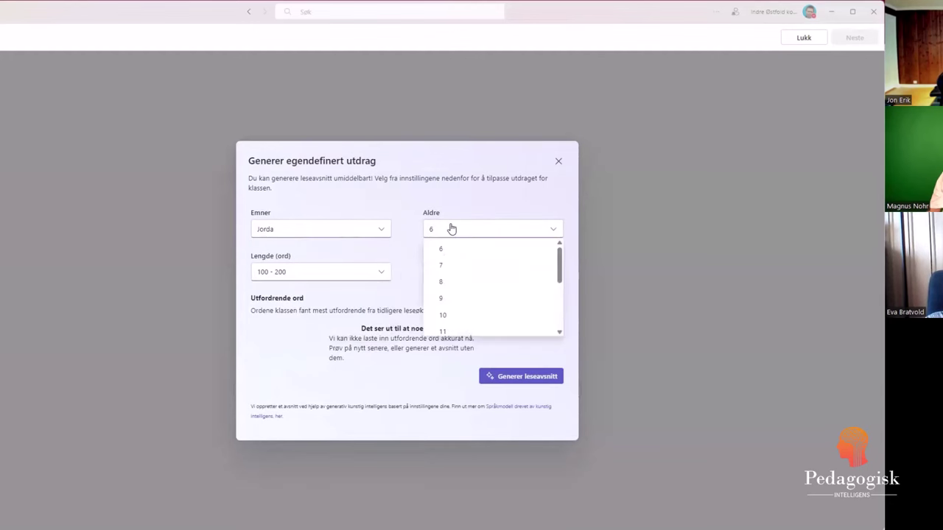
click(480, 255)
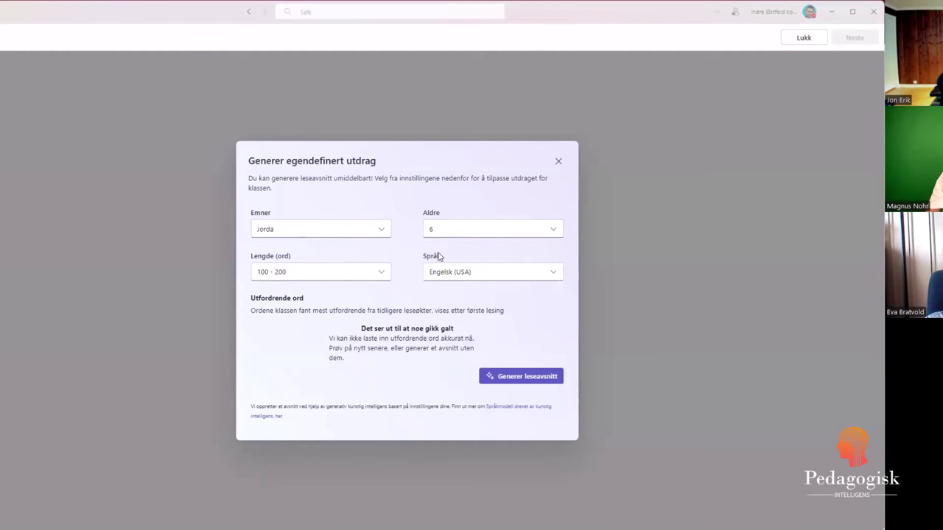
- Set the passage length to 200 - 300 words and the language to Norsk (Bokmål, Norge), and generate the passage
click(385, 274)
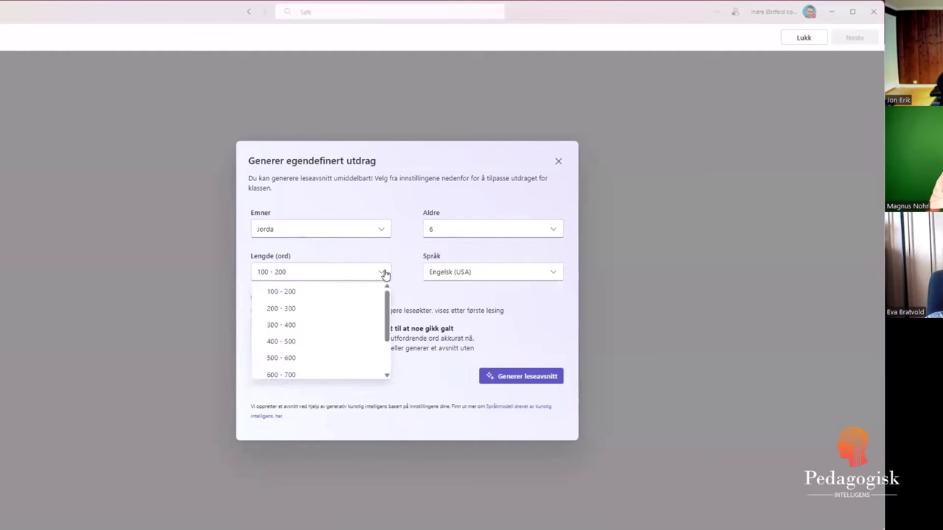
click(321, 309)
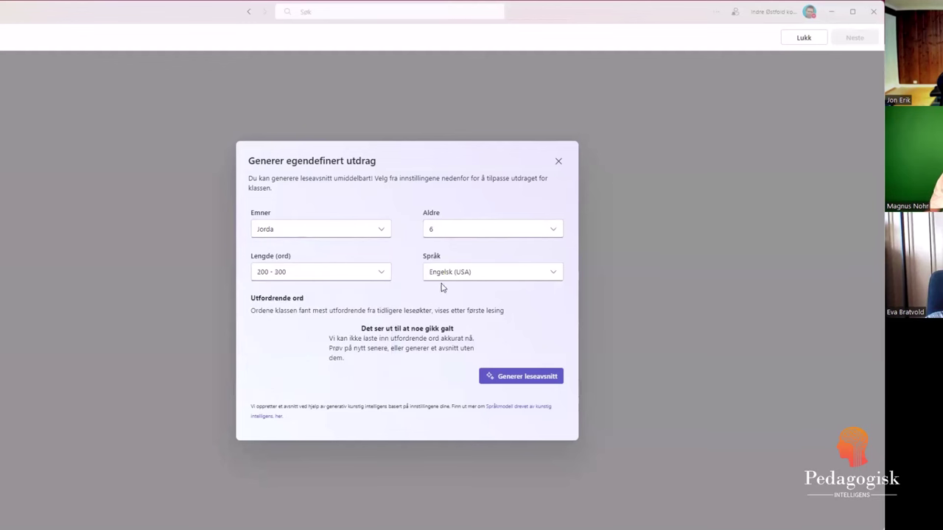
click(466, 274)
scroll(469, 291, down, 2)
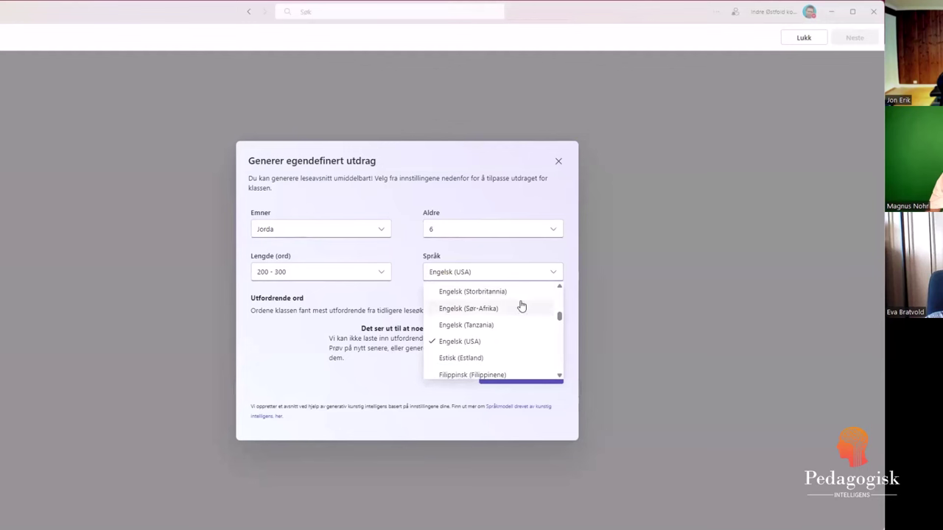
drag(560, 316, 563, 338)
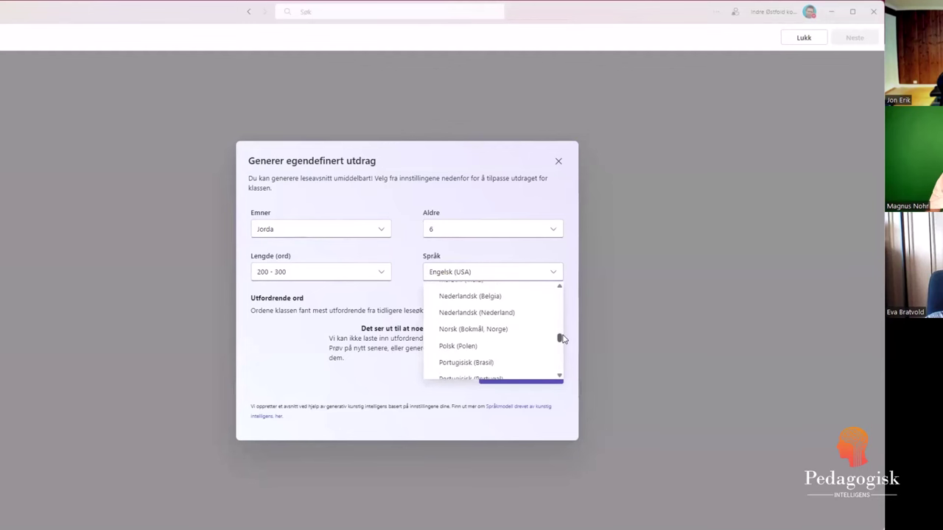
click(484, 331)
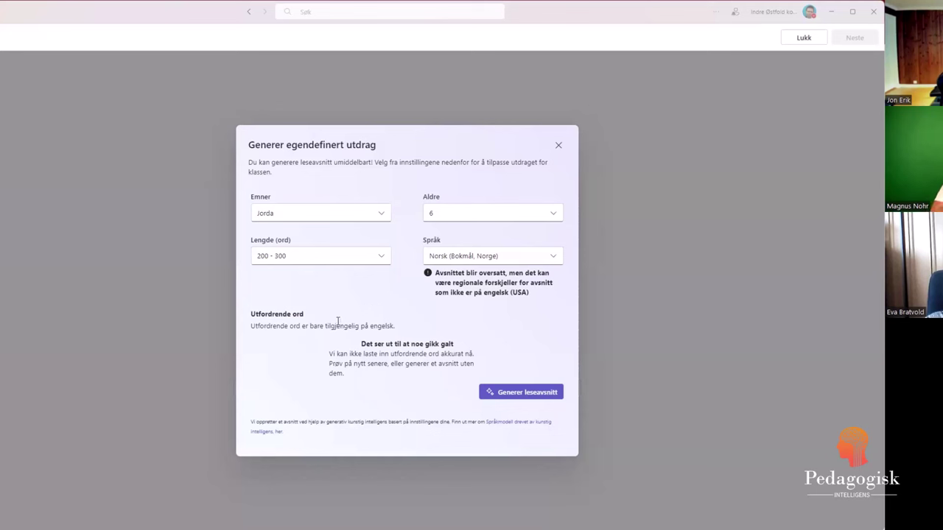
click(520, 394)
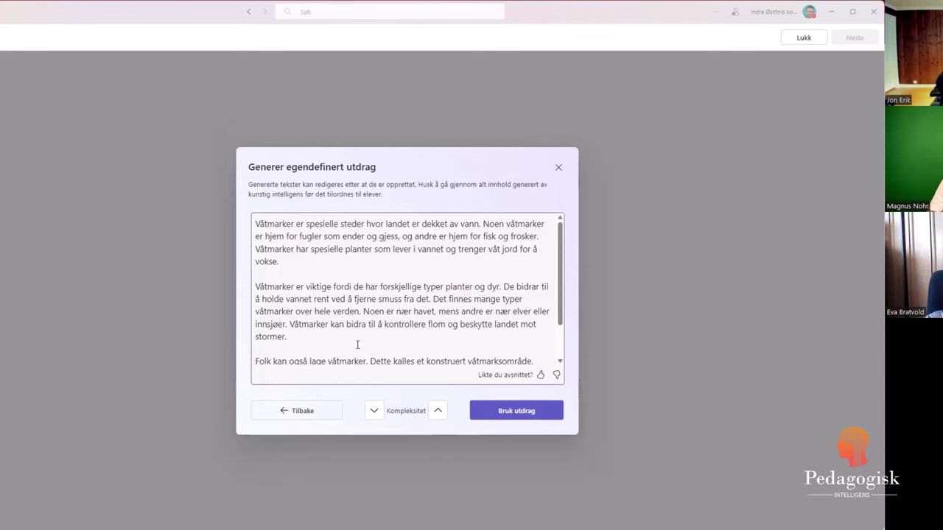
- Read through the generated passage, reduce its complexity by one level and use it as the reading text
scroll(357, 344, down, 2)
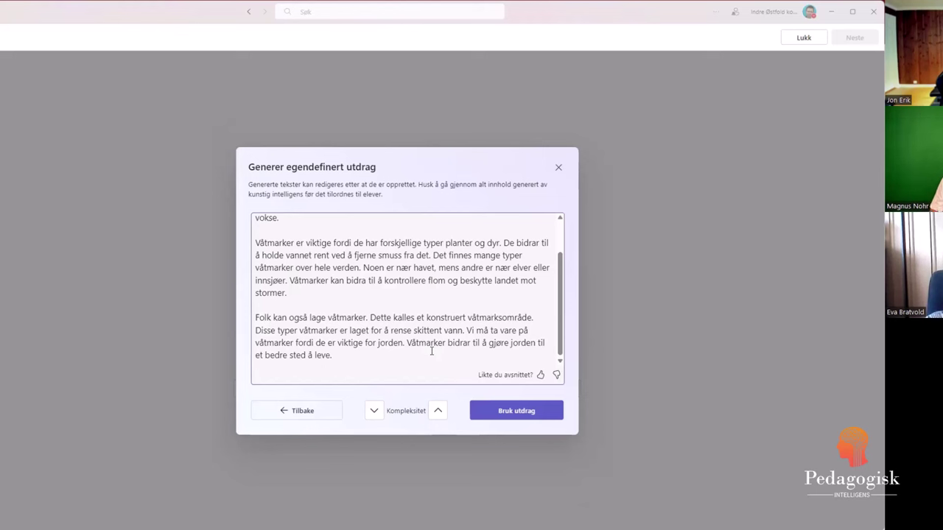
scroll(432, 352, up, 2)
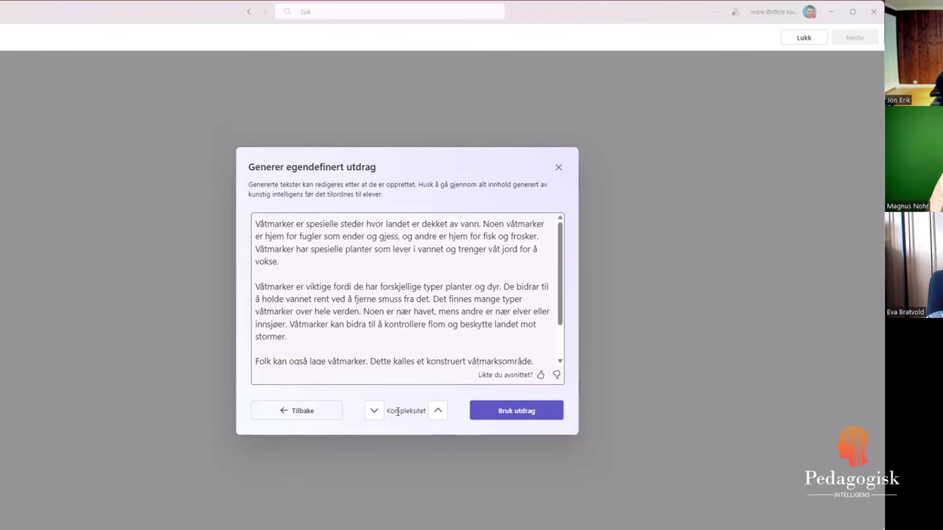
click(375, 413)
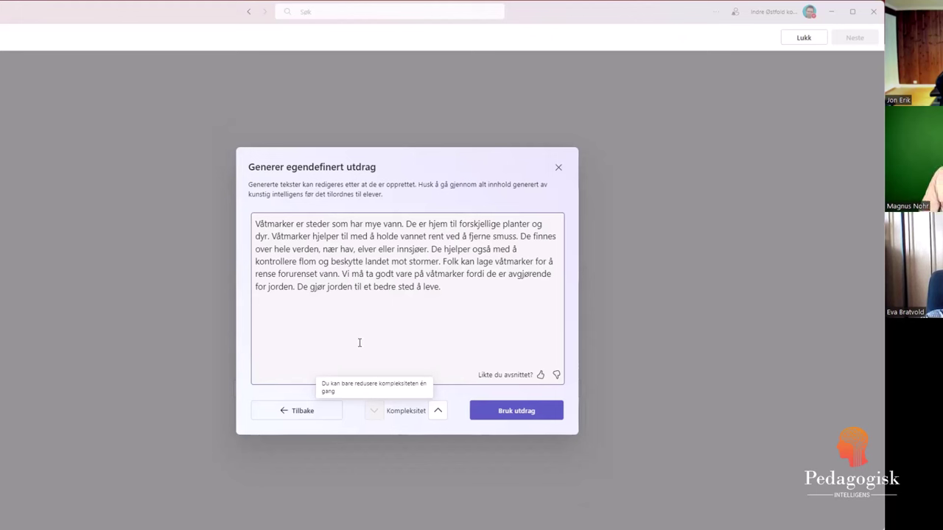
click(494, 412)
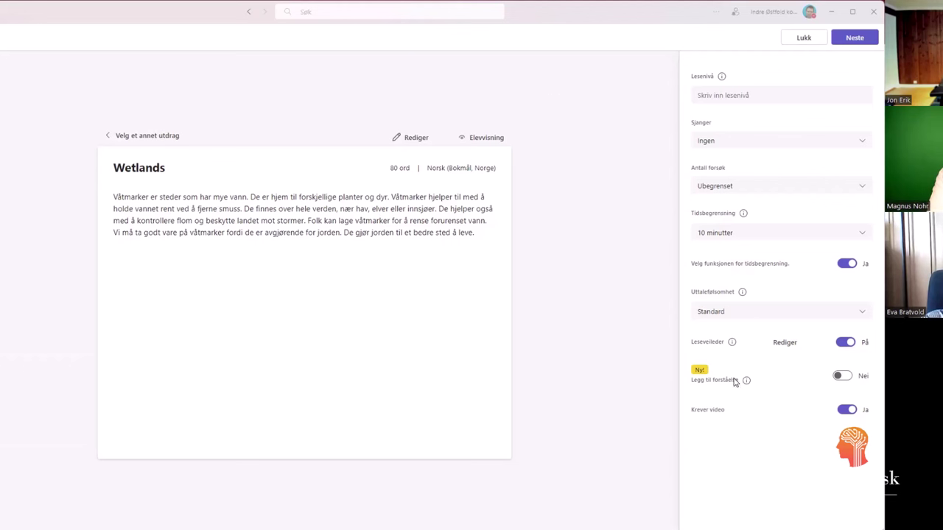
- Turn on comprehension for the reading passage, generate 3 questions with AI and dismiss the suggestion to add a description
click(840, 376)
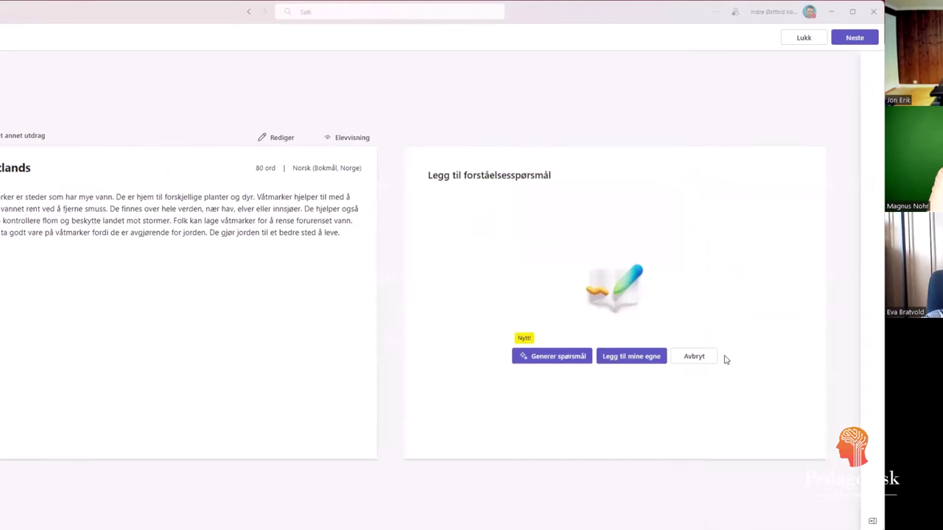
click(530, 356)
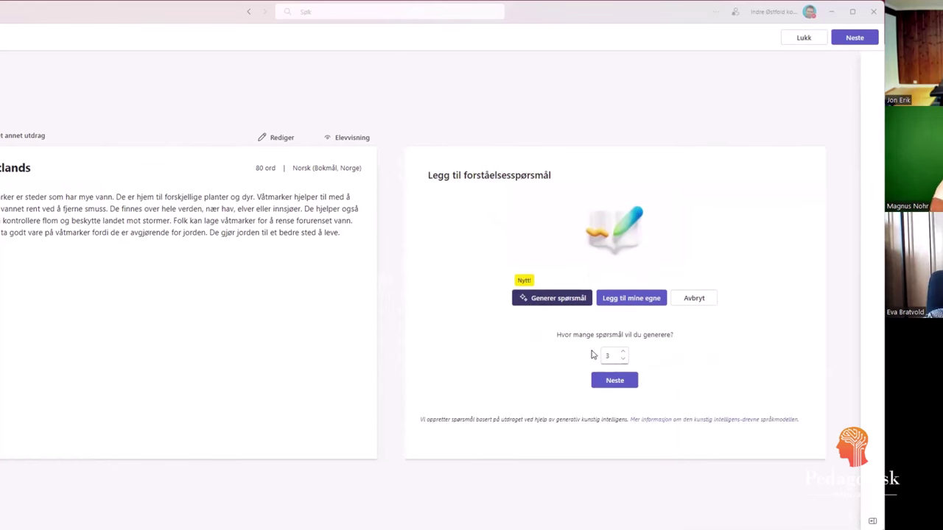
click(609, 382)
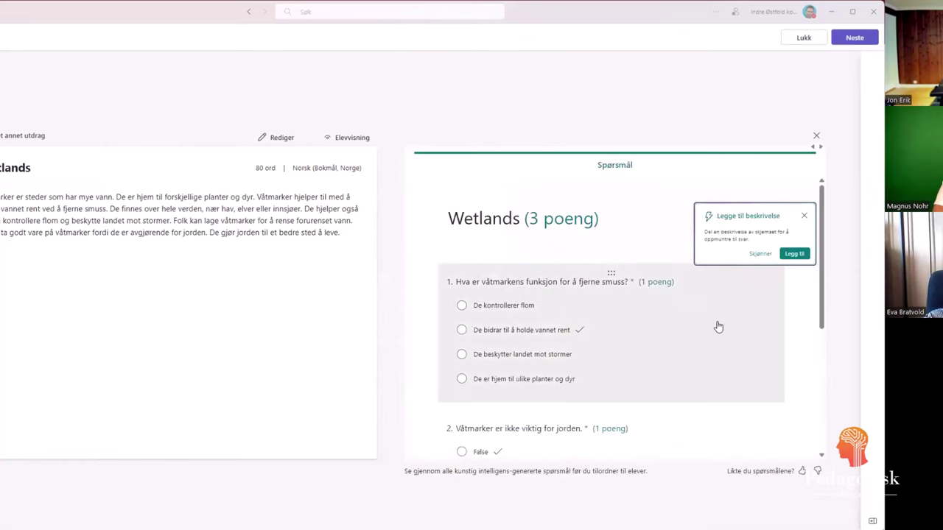
click(804, 217)
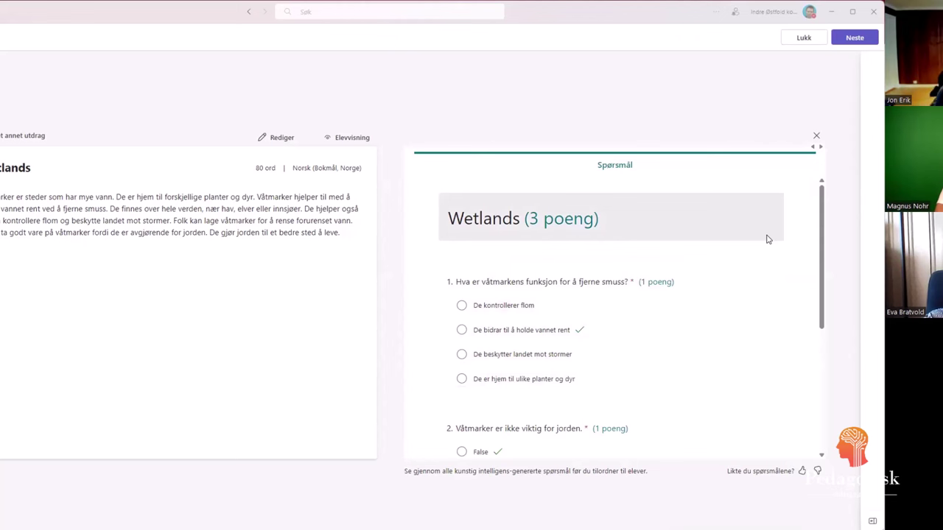
- Review the generated comprehension questions and their marked answers, including question 2 in its editing view
scroll(766, 251, down, 1)
scroll(763, 274, up, 1)
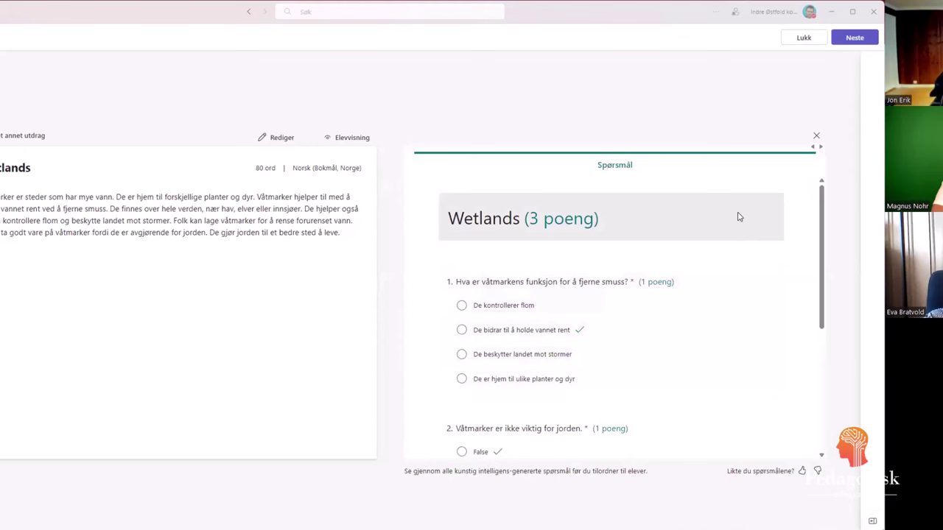
scroll(707, 331, down, 2)
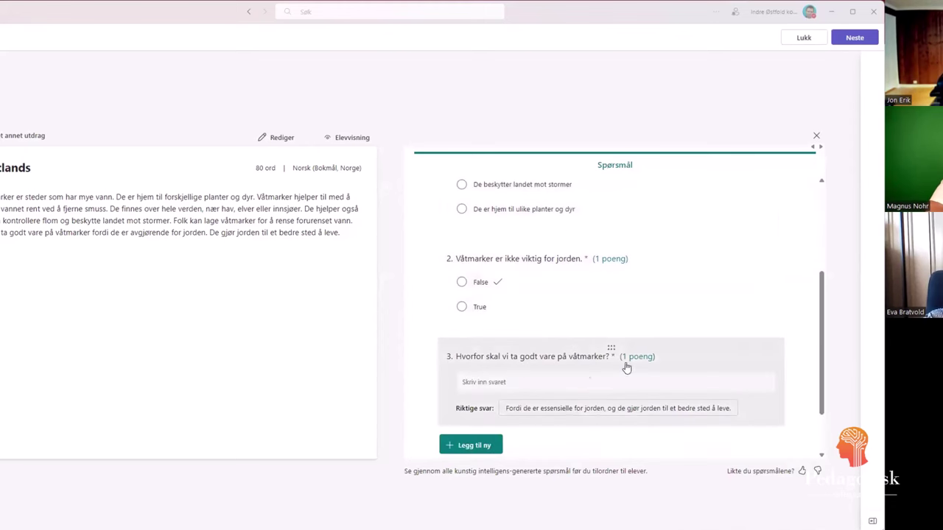
click(509, 260)
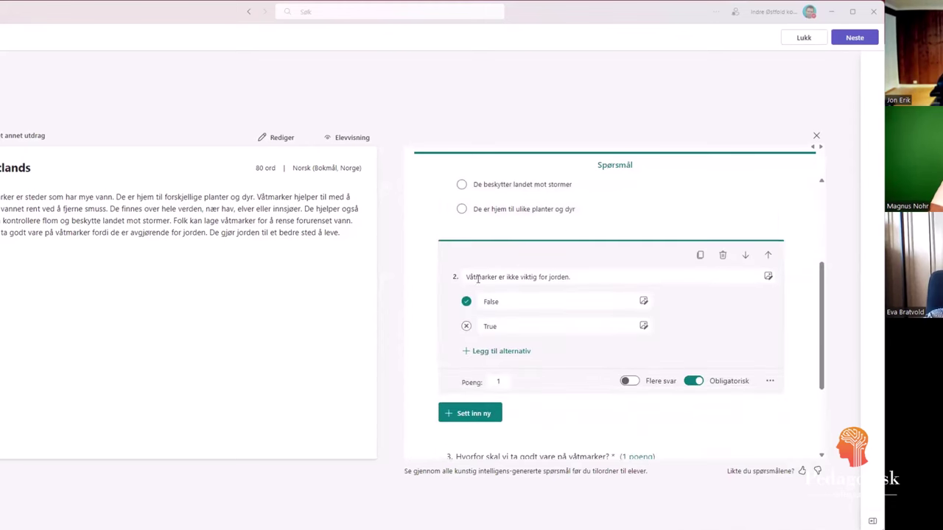
click(799, 226)
scroll(619, 398, down, 1)
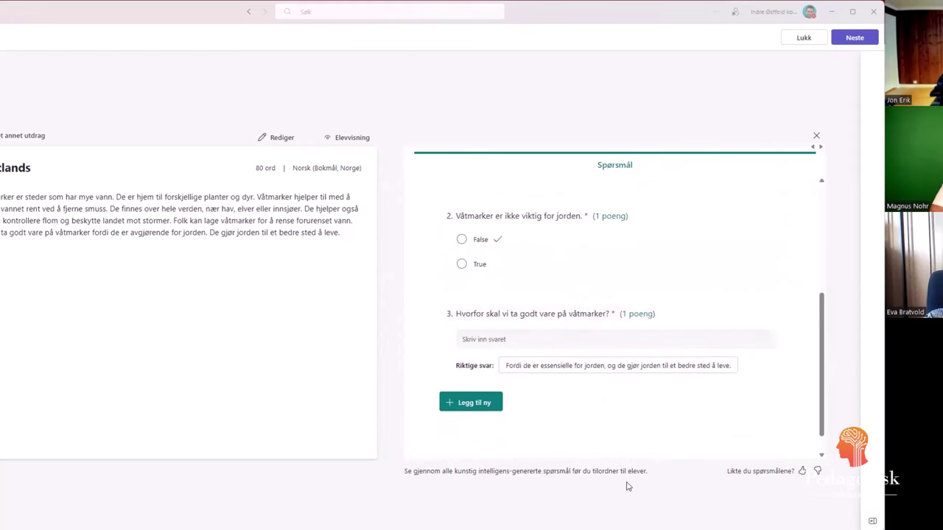
scroll(560, 437, up, 5)
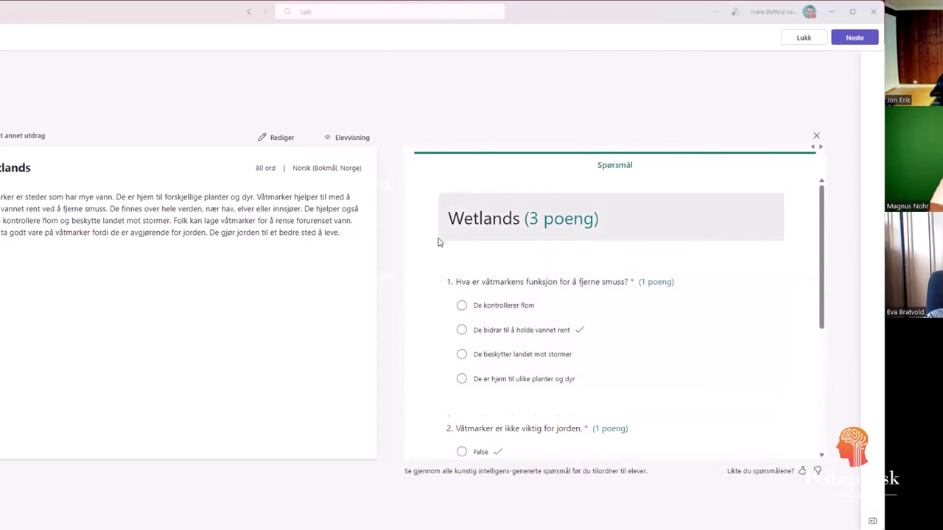
scroll(439, 242, down, 1)
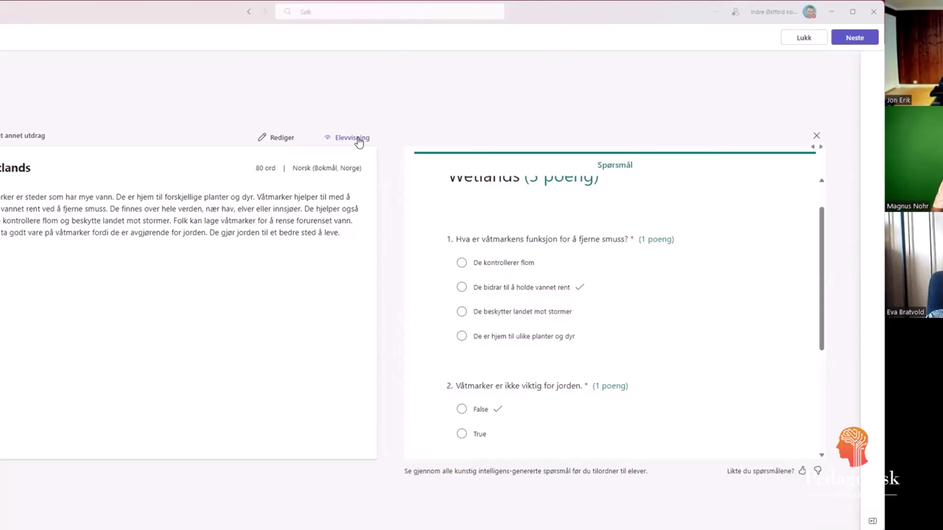
- Leave the Lesefremdrift setup and open the existing assignment "Lesefremdrift - BRUK DENNE SOM DEMO"
click(804, 40)
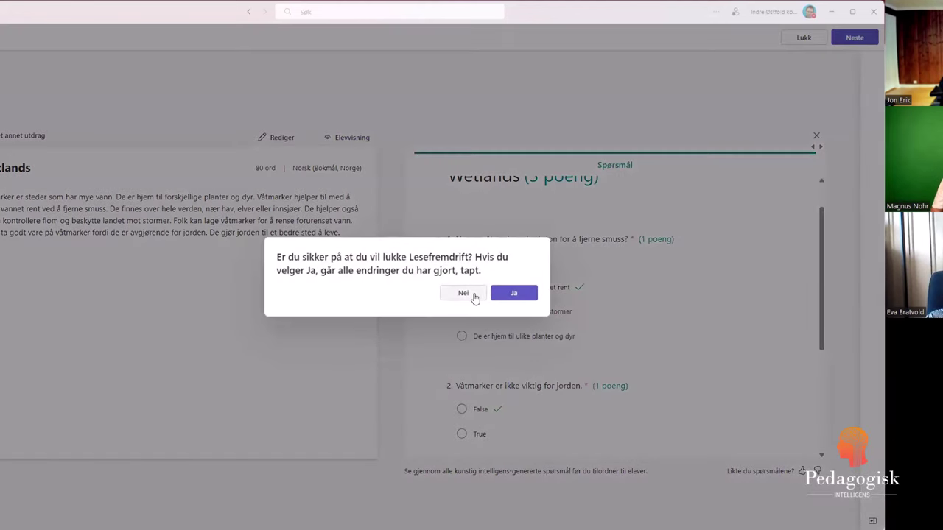
click(476, 295)
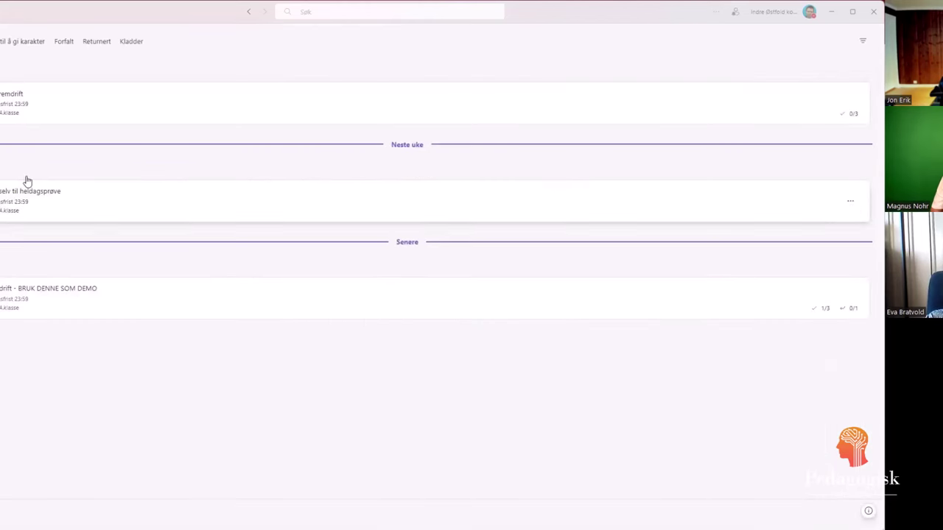
click(23, 292)
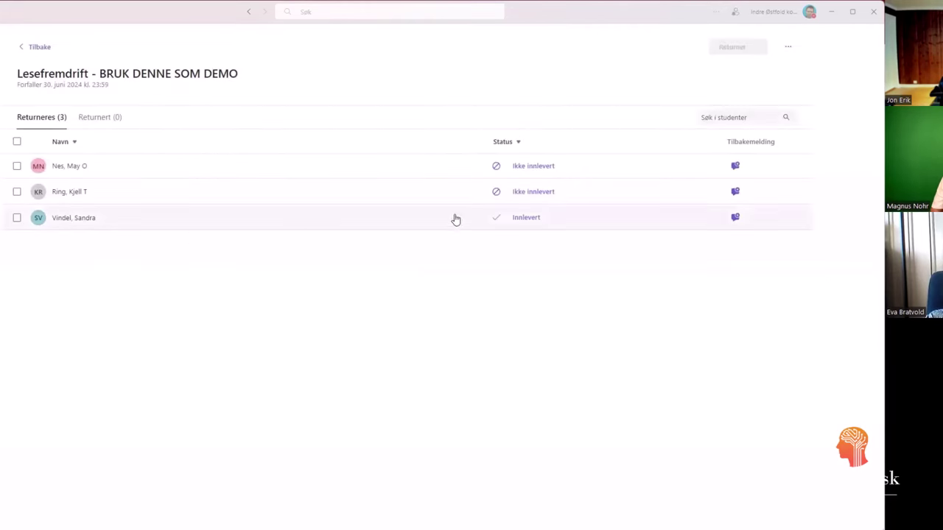
- Open the student's submitted reading, examine the accuracy report and its list of practised words, and close the review
click(521, 217)
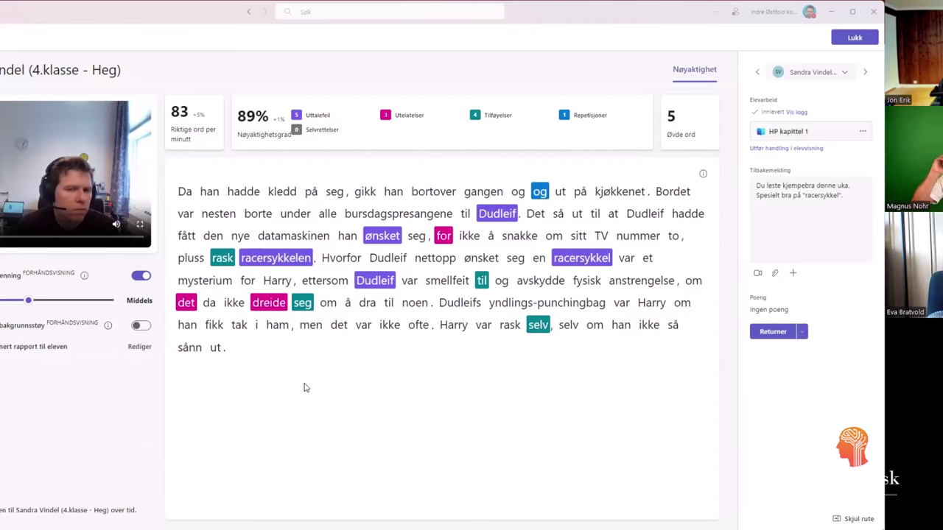
click(672, 125)
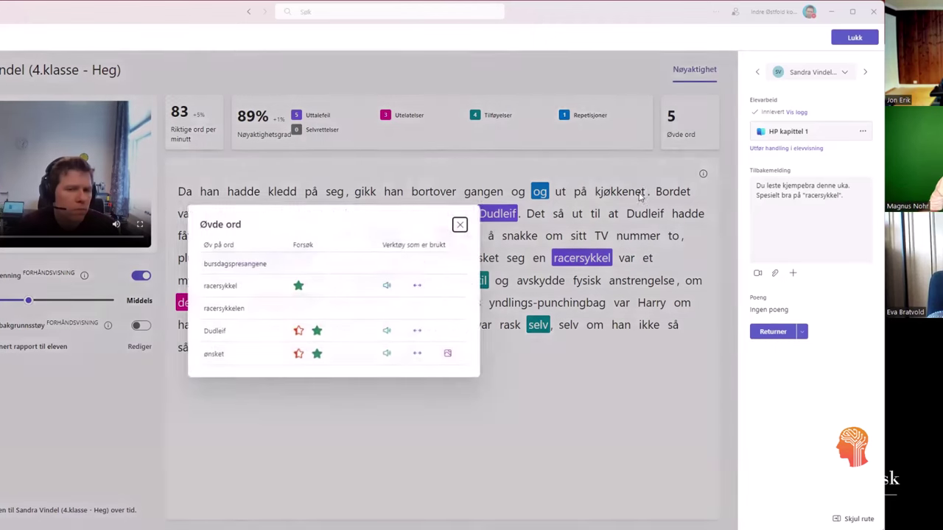
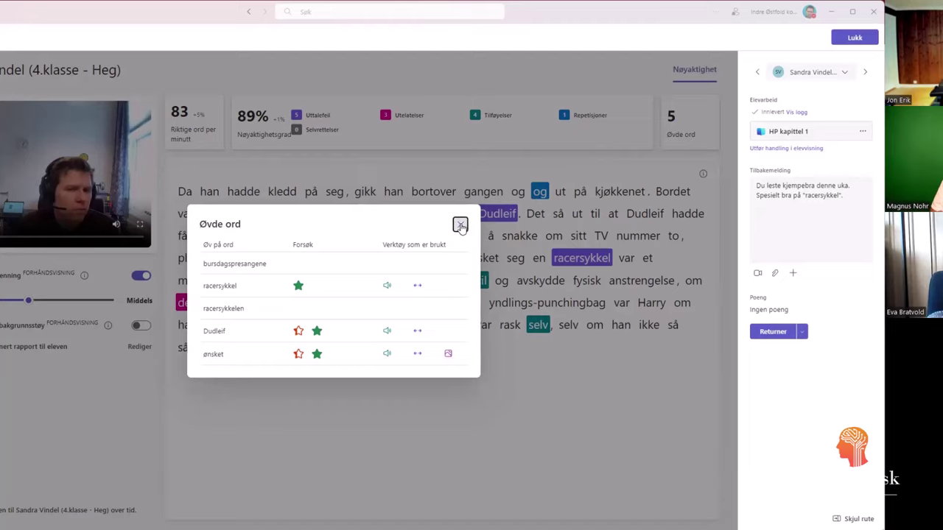
click(460, 226)
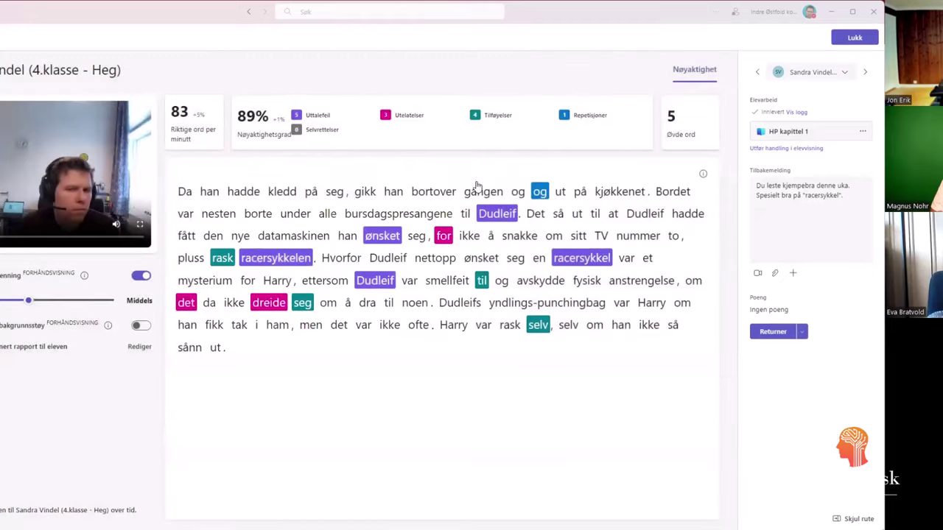
click(853, 39)
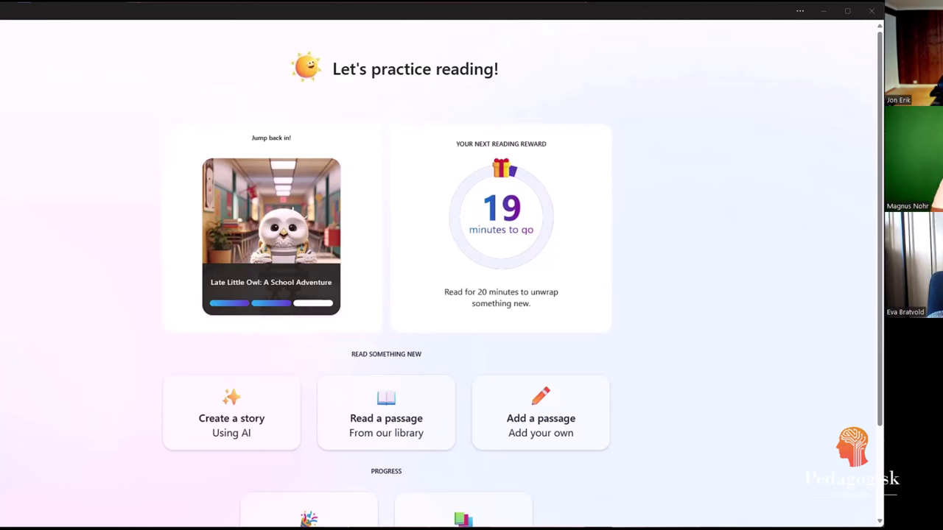
- Start an AI-created story, try Rabbit as the main character, and return to examine the available characters
scroll(3, 92, down, 1)
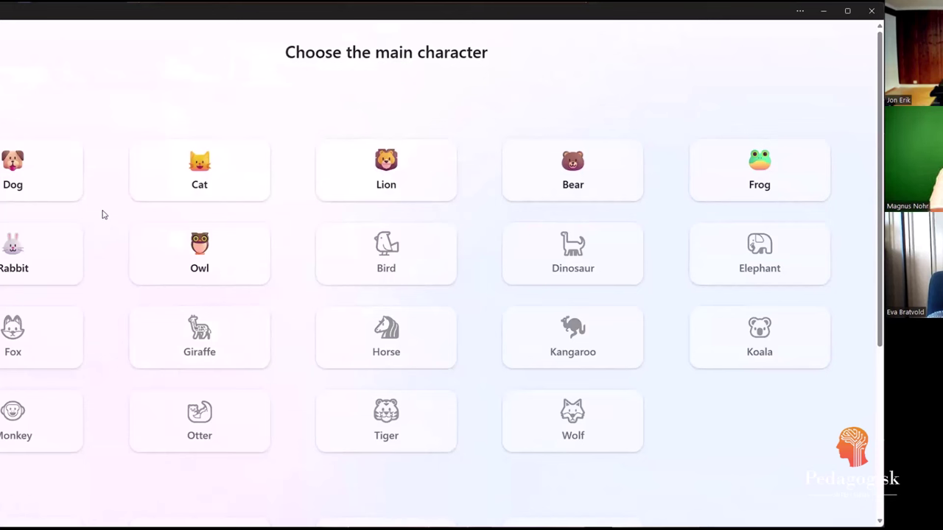
click(25, 259)
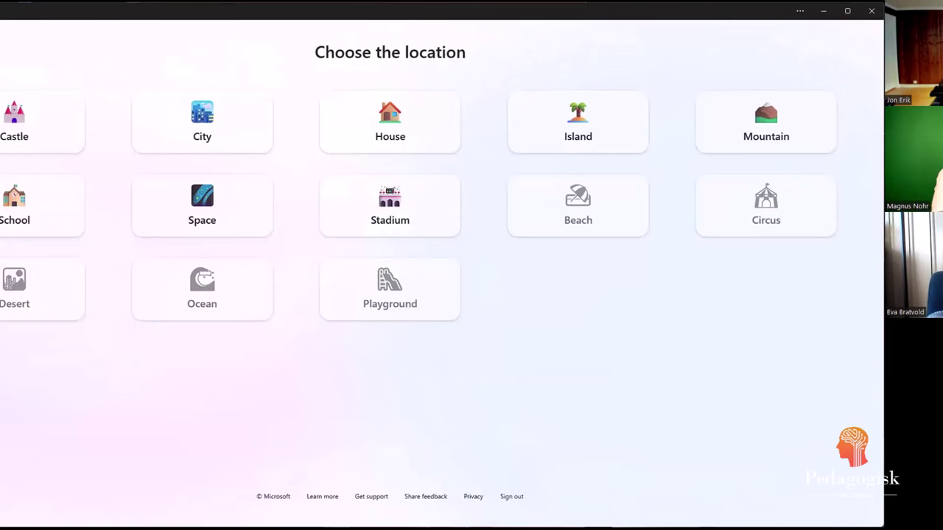
key(alt+Left)
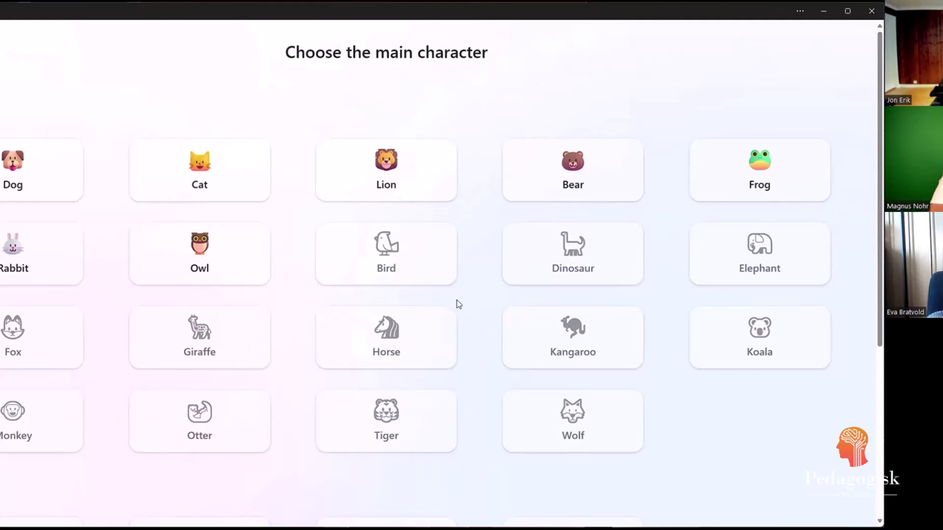
scroll(460, 308, down, 3)
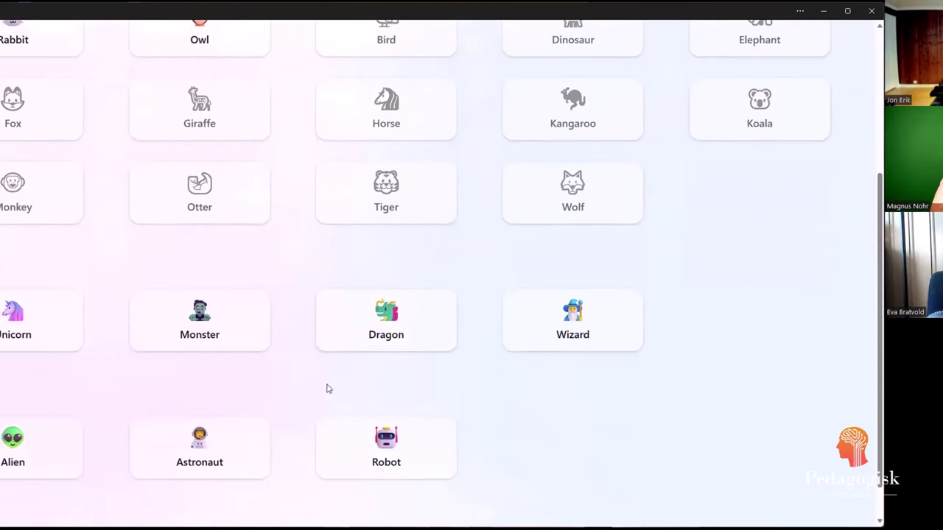
scroll(327, 388, down, 1)
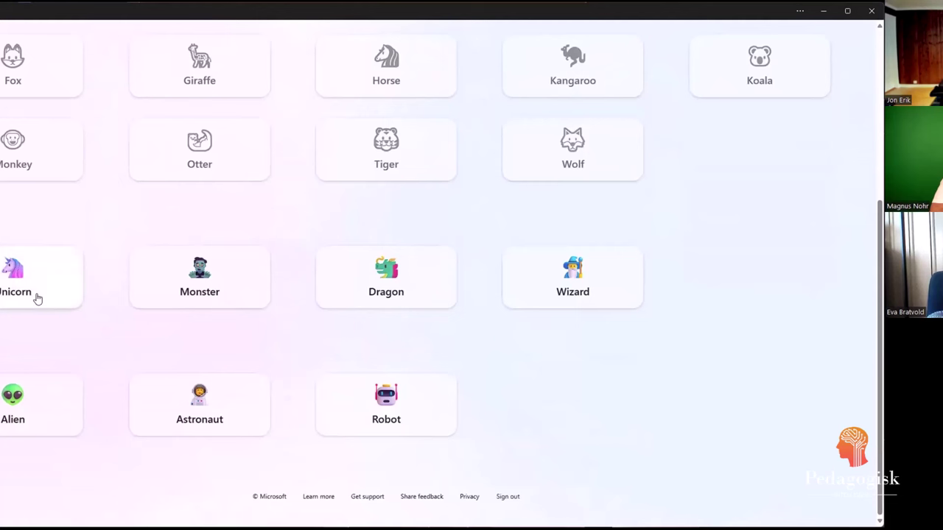
scroll(436, 362, up, 2)
scroll(436, 362, up, 2)
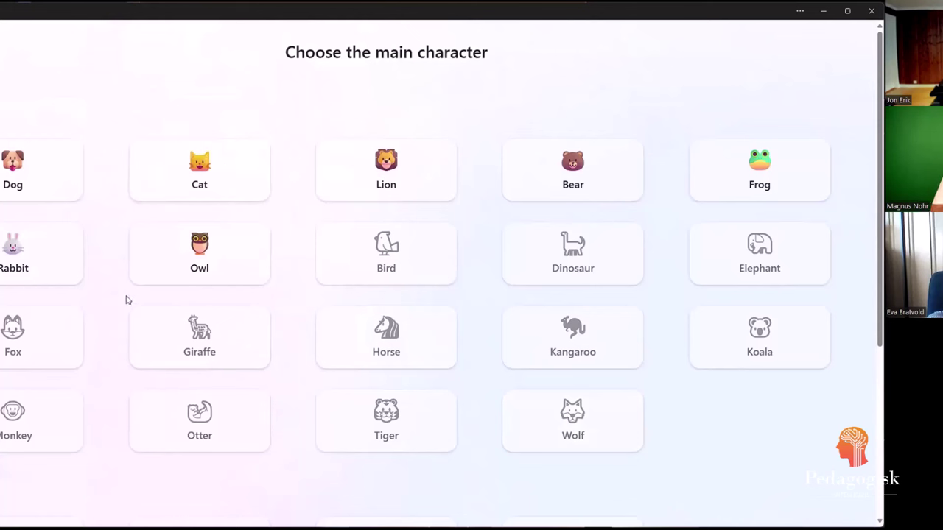
scroll(120, 302, down, 2)
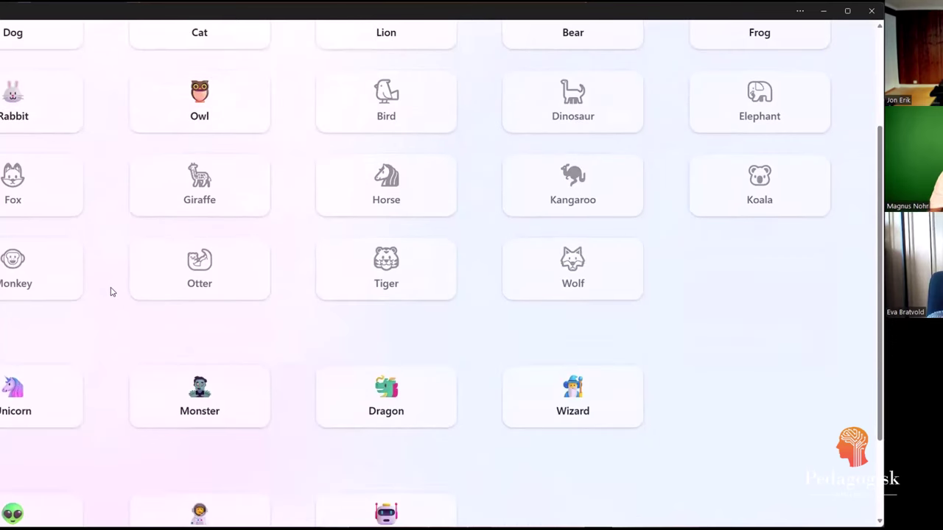
- Create the AI story with Dragon as the main character, Mountain as the location and reading level 1
click(389, 410)
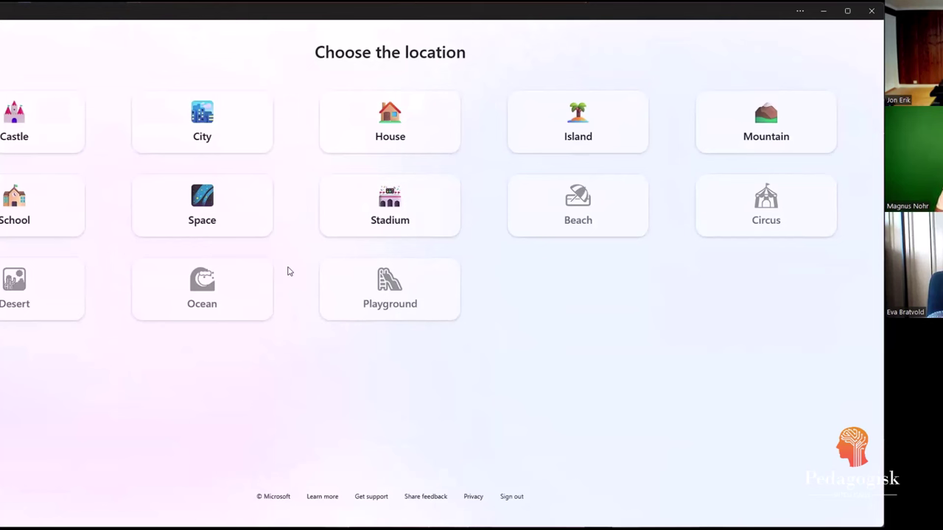
click(784, 132)
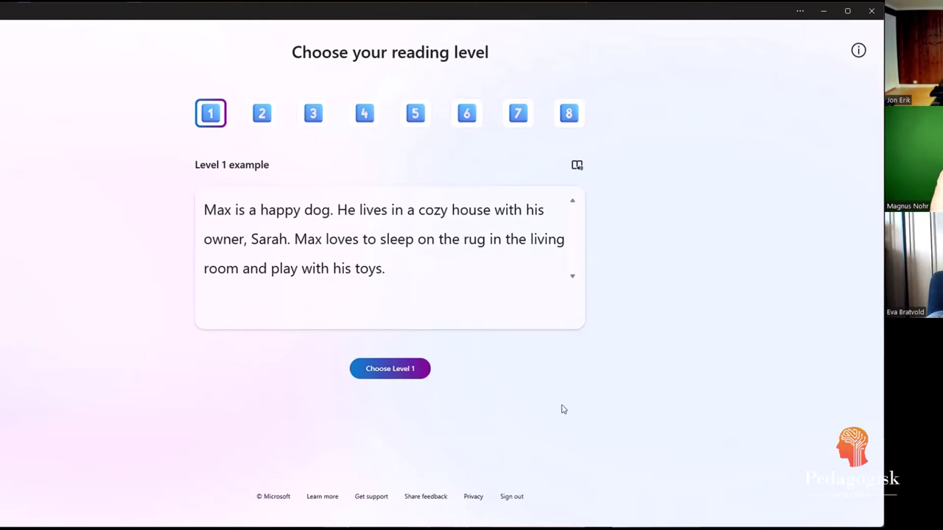
click(375, 373)
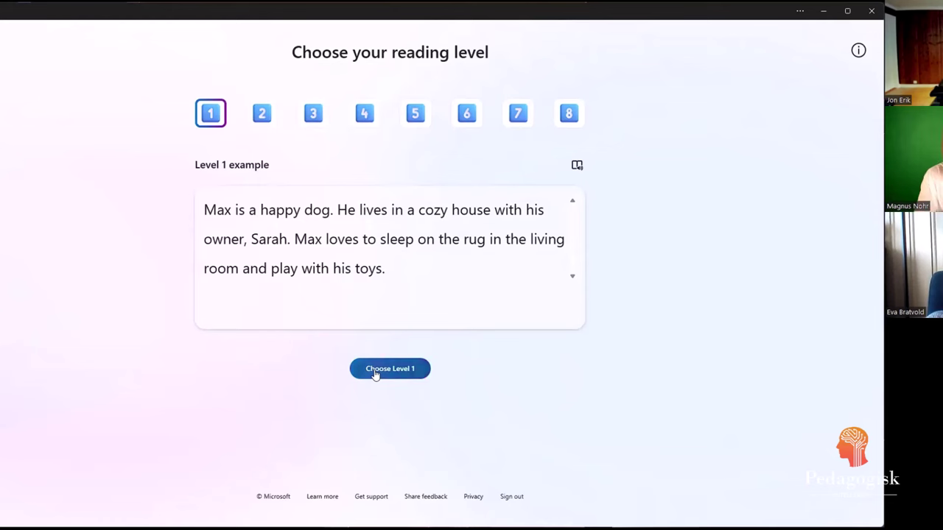
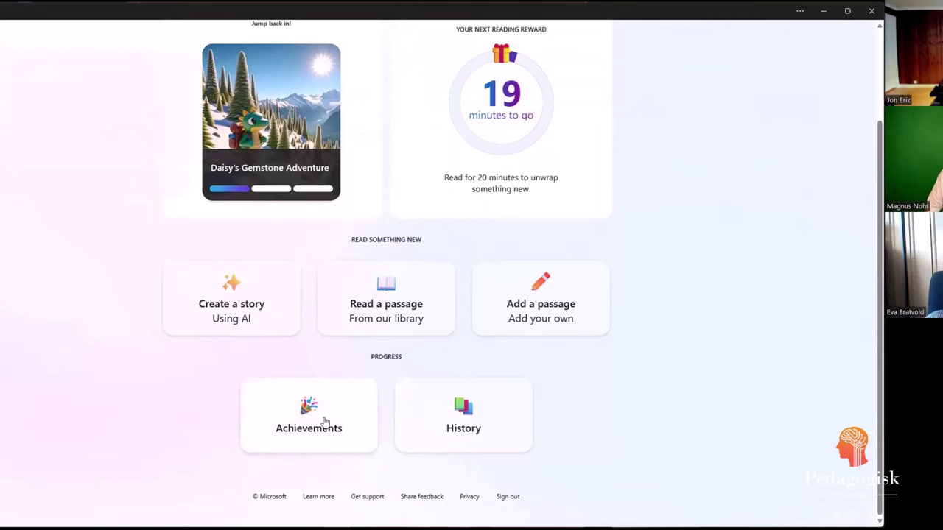
- Review the reading achievements, return to the Reading Coach start page and check the app information
click(320, 419)
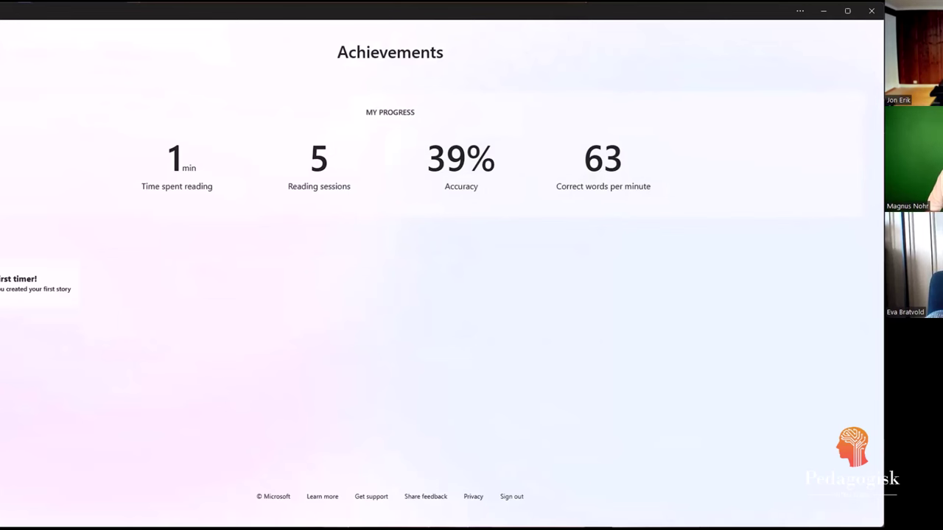
key(alt+Left)
scroll(589, 398, down, 2)
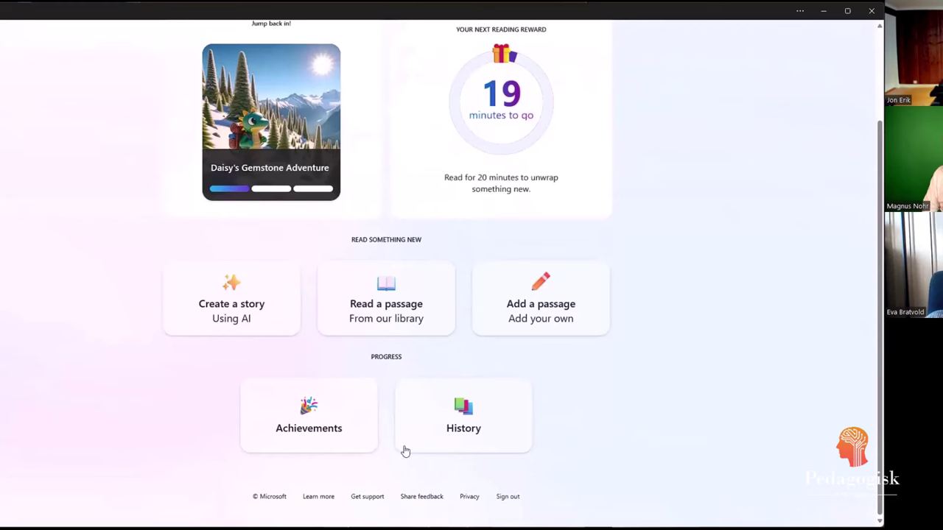
scroll(689, 432, up, 2)
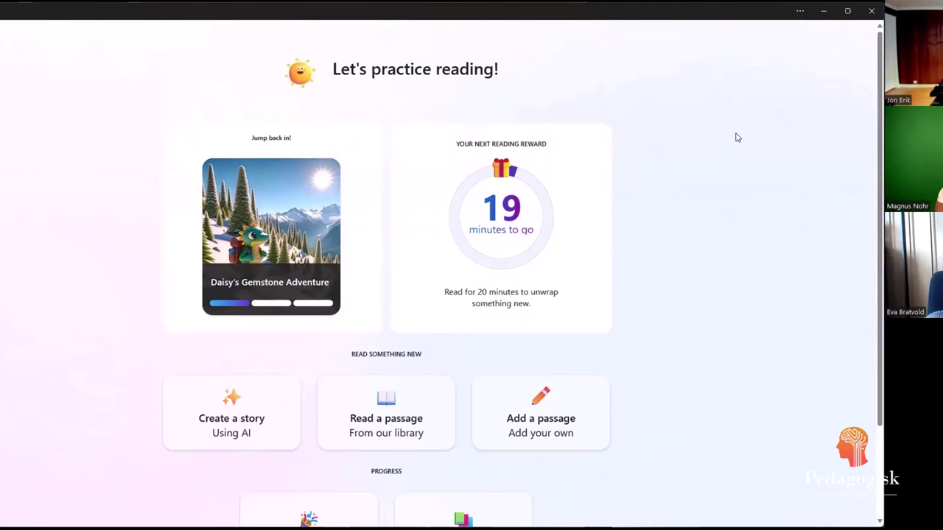
scroll(738, 138, down, 3)
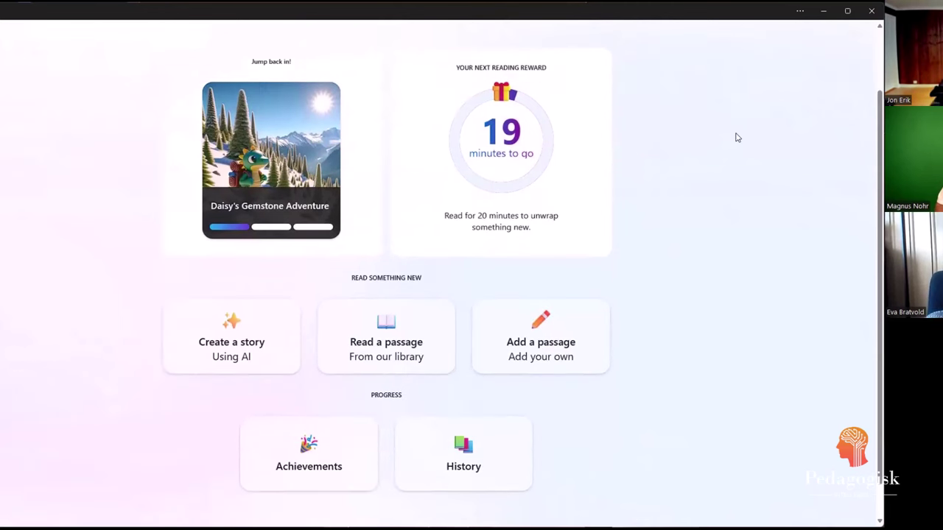
scroll(737, 138, up, 3)
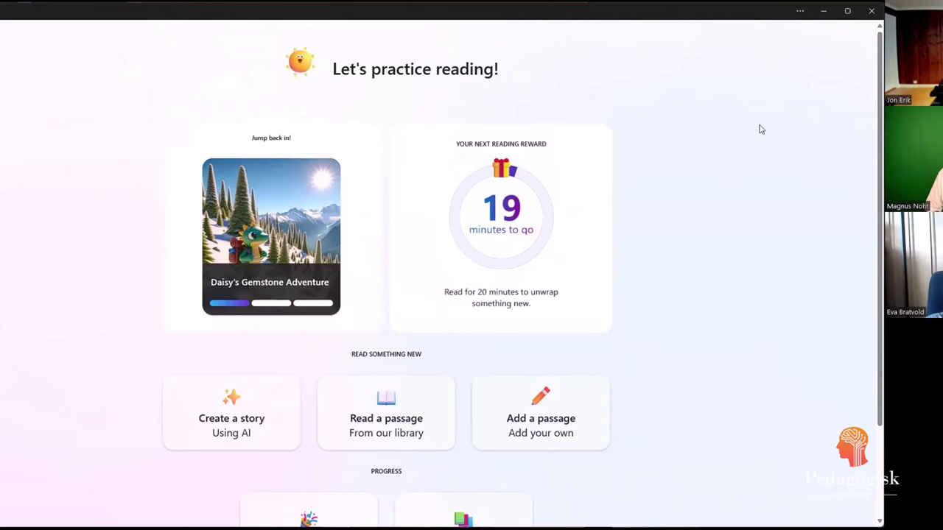
click(801, 12)
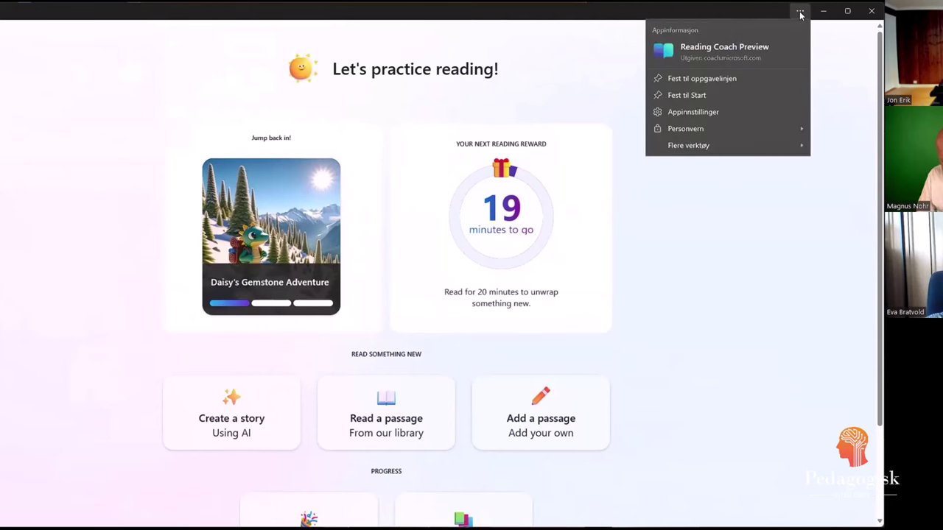
click(801, 13)
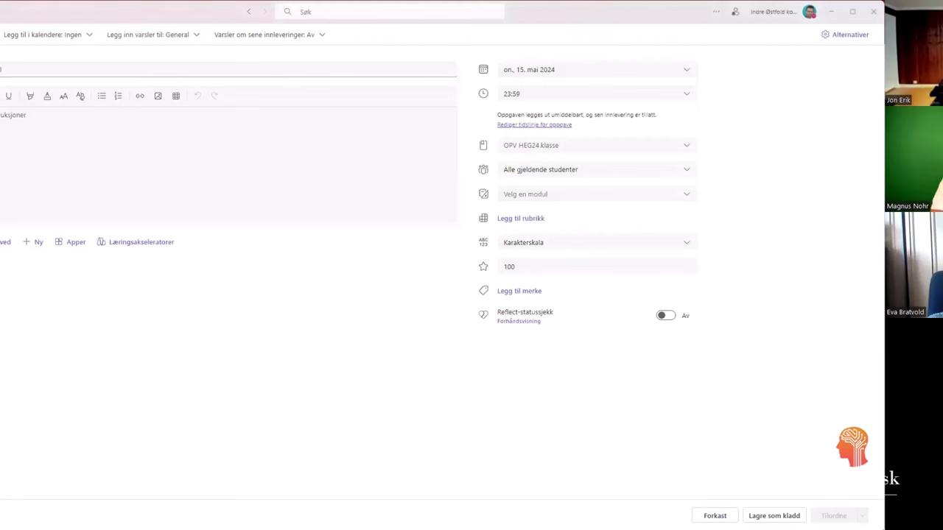
- Switch to Teams and title the new assignment "fremdrift"
text(fremdrift)
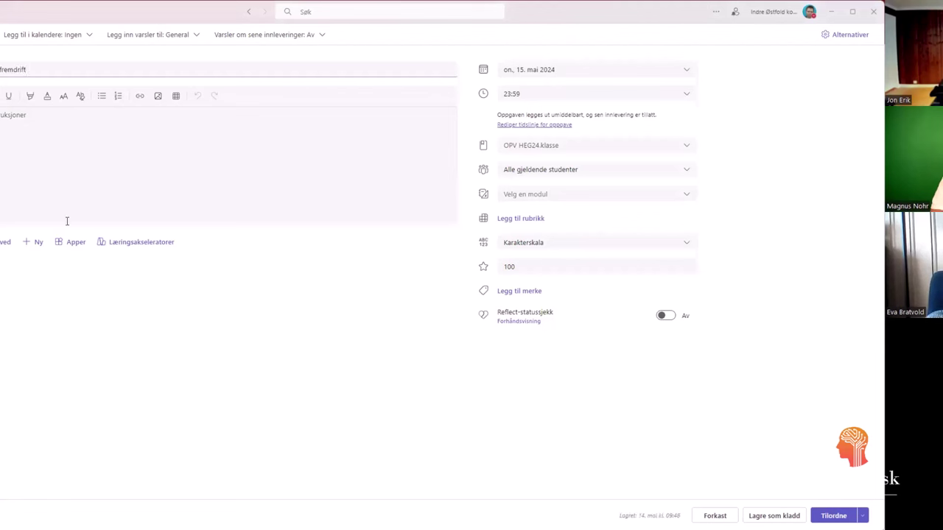
click(58, 185)
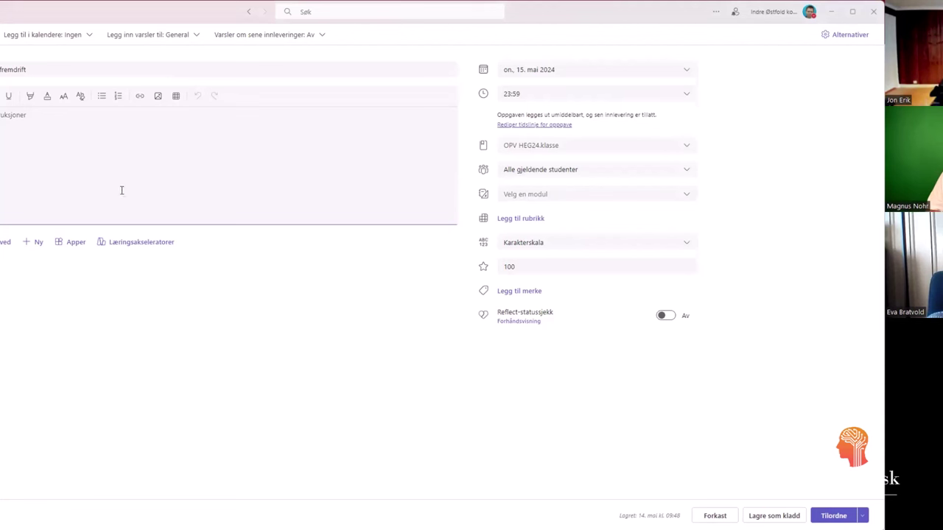
- Open the Søkefremdrift setup for the assignment, examine its sources, citations, explanation and reflection options, and close it
click(126, 243)
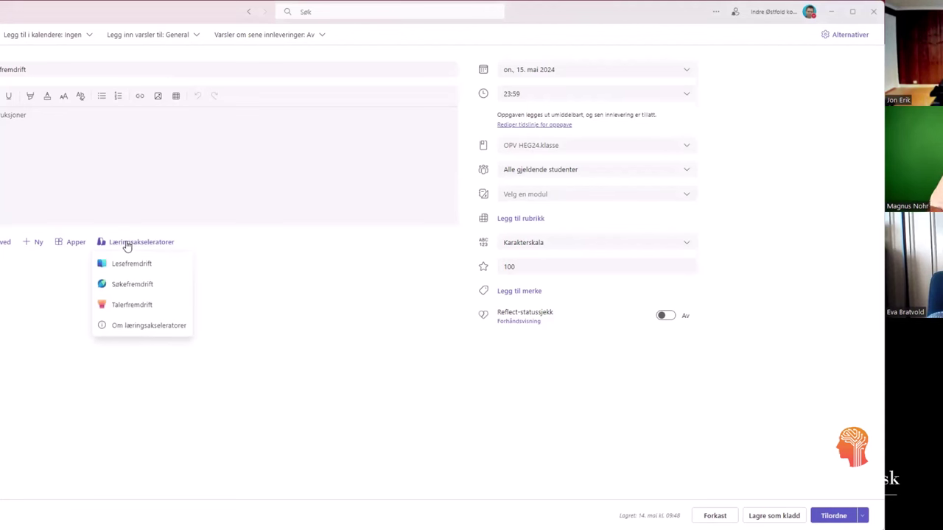
click(132, 286)
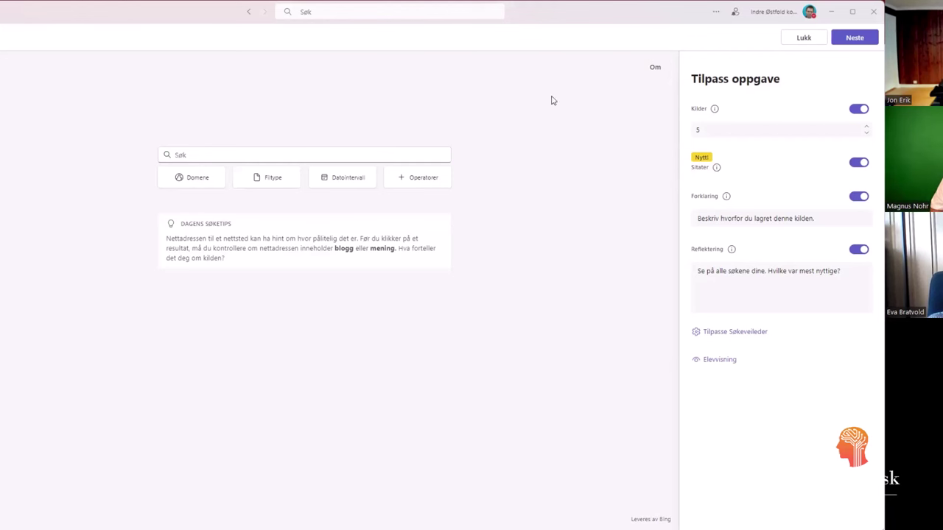
click(804, 38)
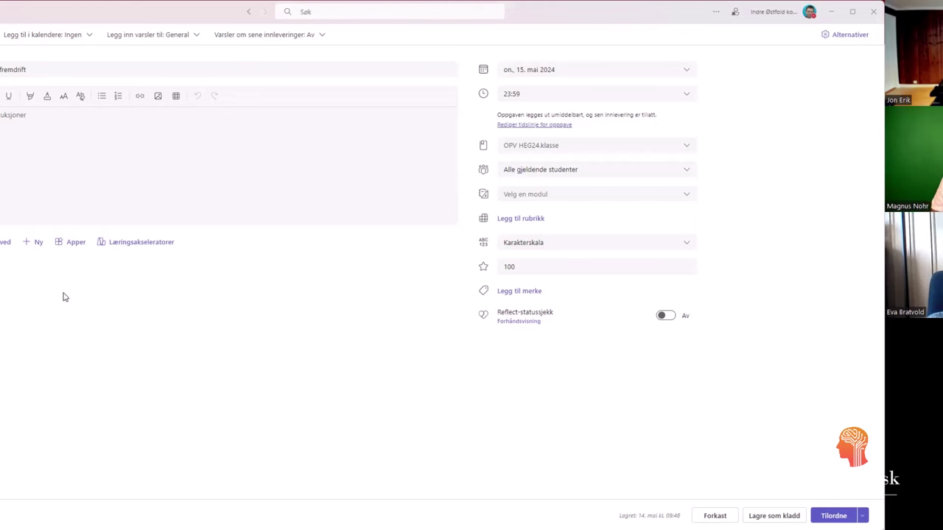
- Open the Talerfremdrift setup and examine the choices for language and number of attempts
click(124, 246)
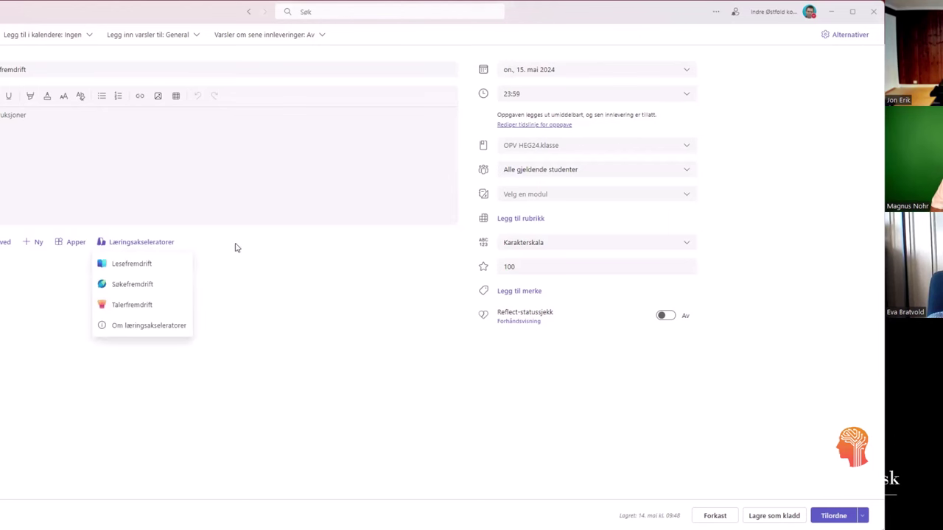
click(137, 308)
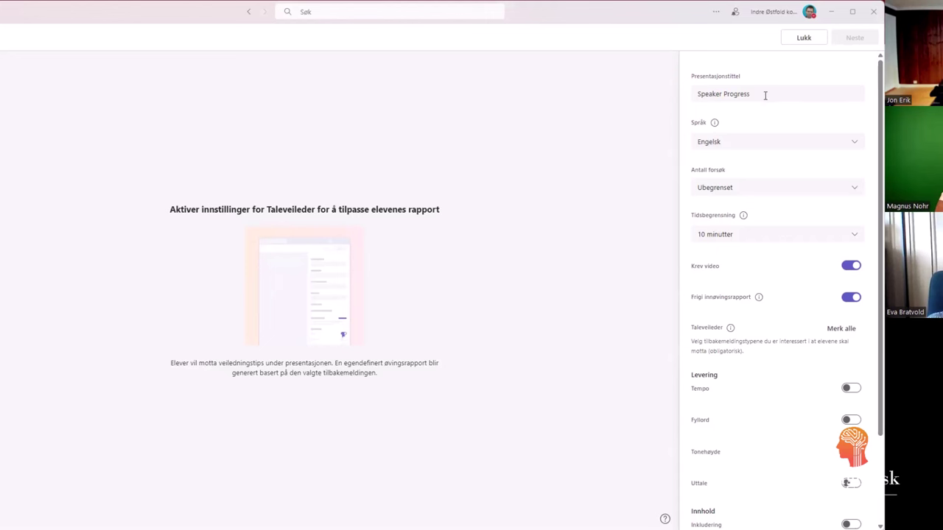
click(747, 141)
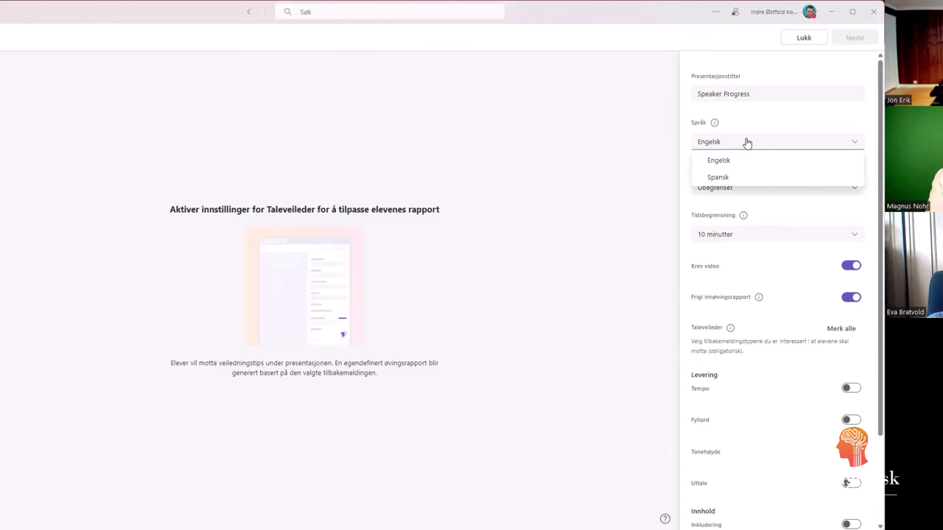
click(748, 139)
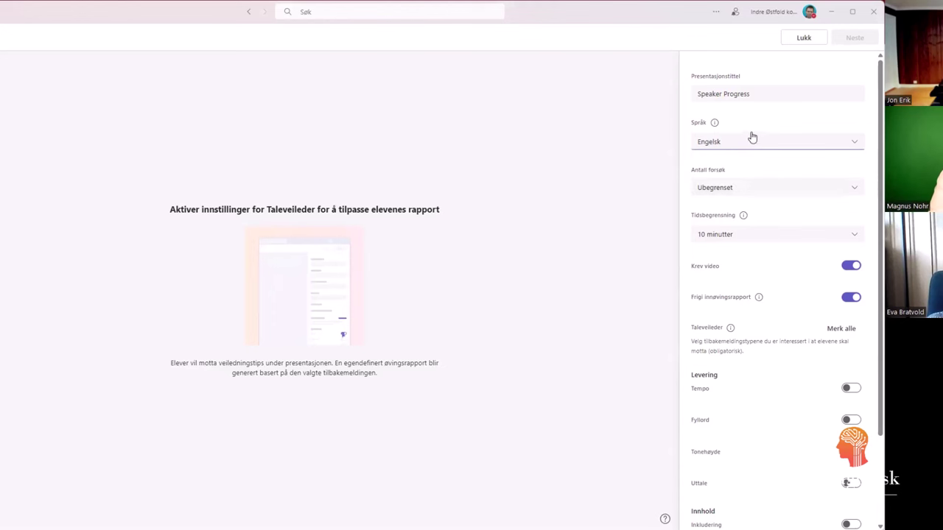
click(751, 187)
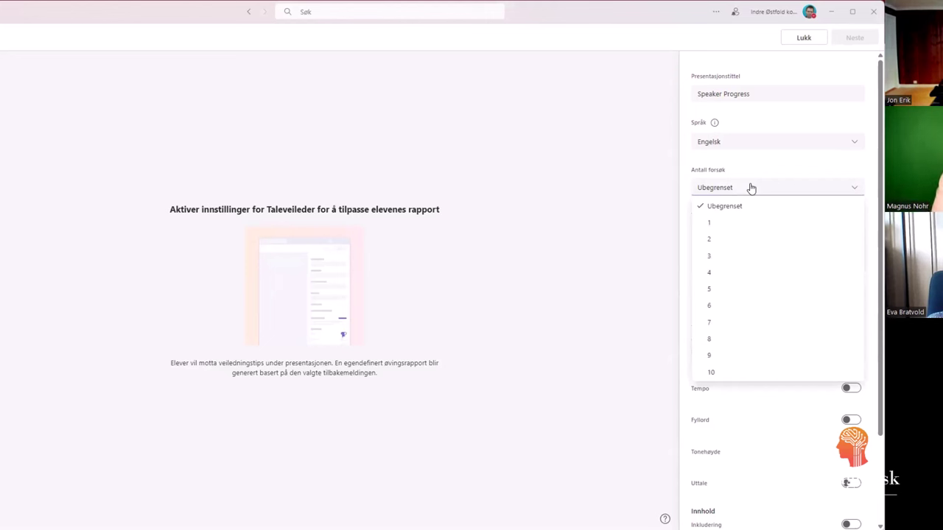
click(751, 187)
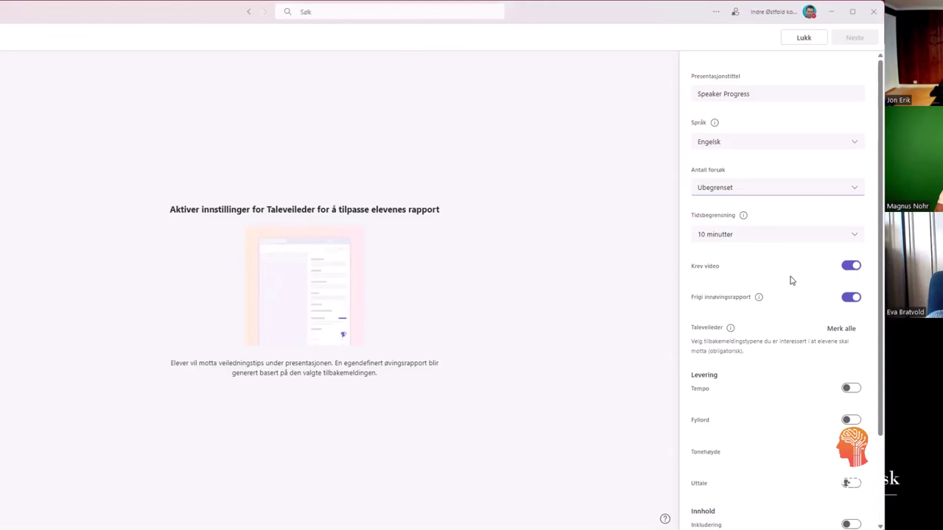
- Turn on Kroppsspråk feedback, preview the speaking task in the student view, and close the Talerfremdrift setup
scroll(786, 280, down, 3)
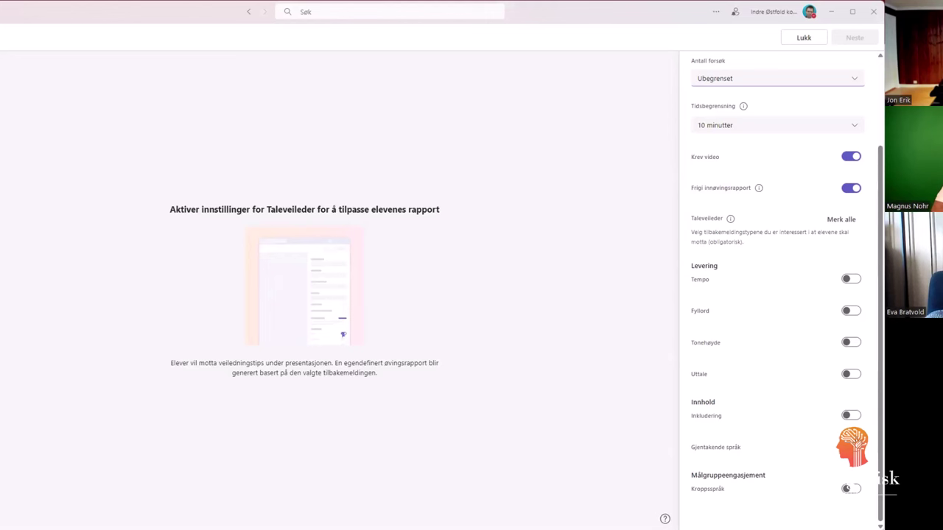
click(851, 488)
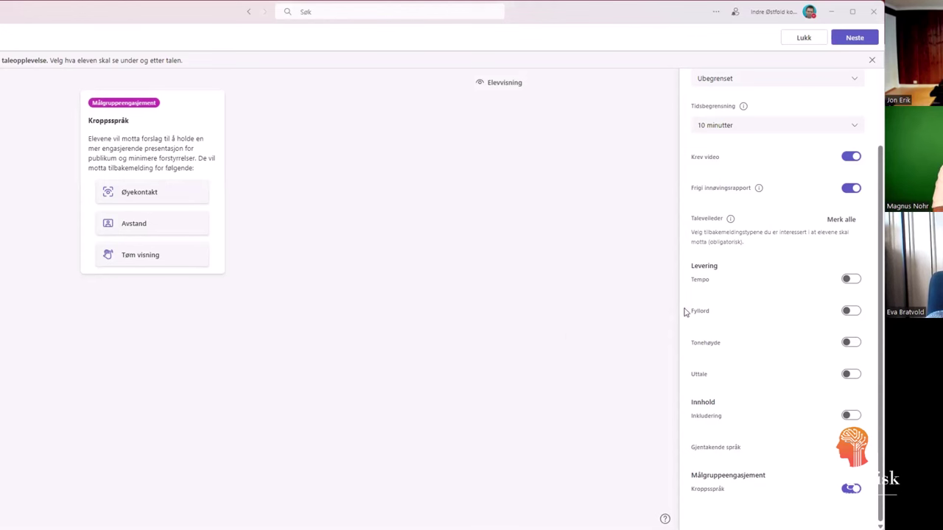
scroll(747, 335, up, 3)
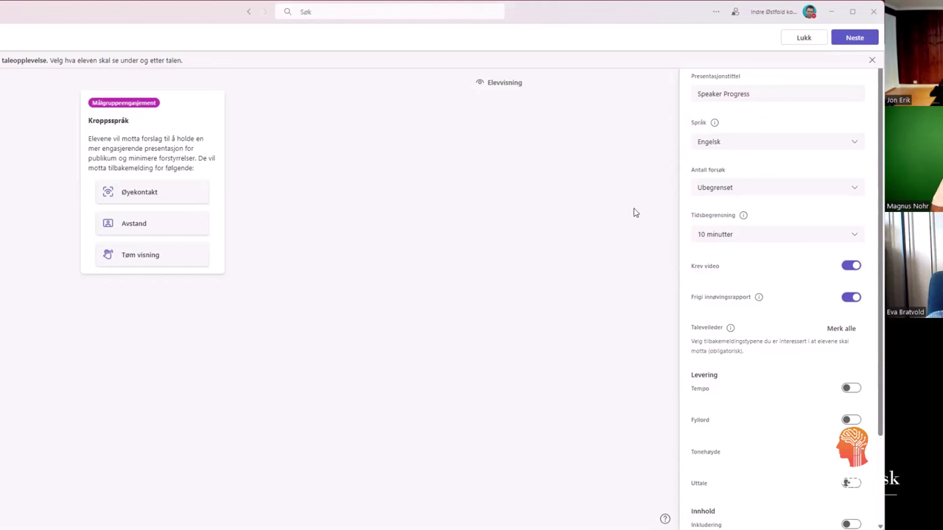
click(505, 83)
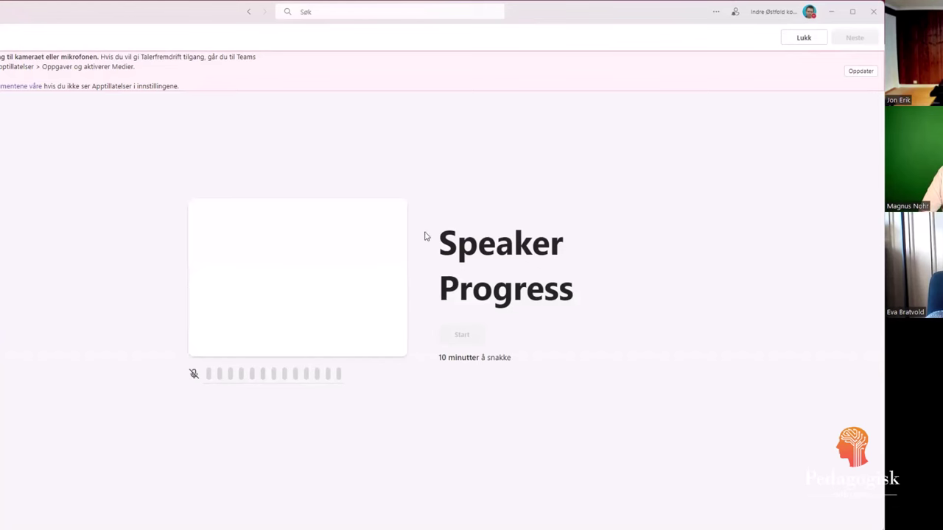
click(786, 39)
click(537, 299)
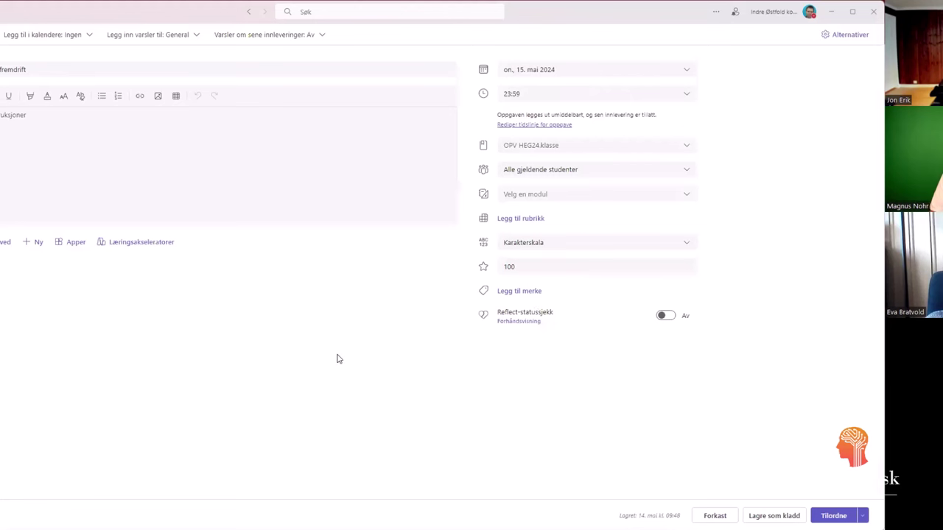